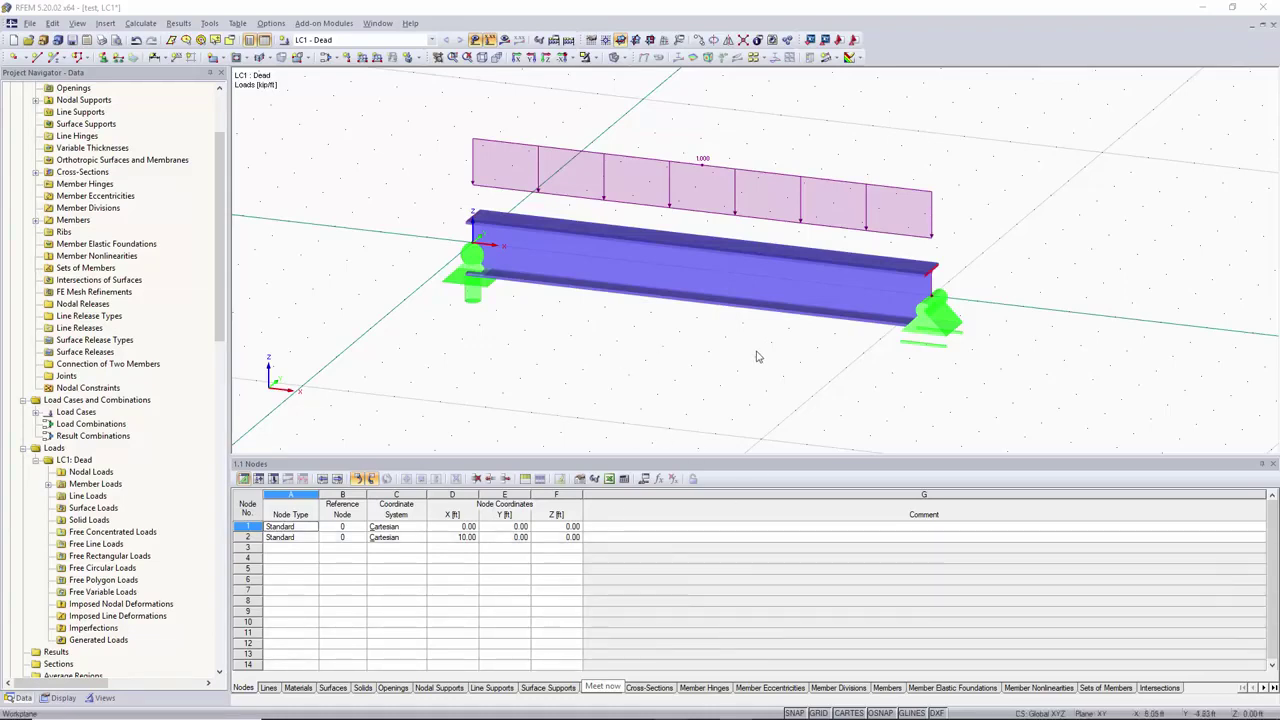
- Create a new model named 'Video 3' in the Tutorial videos project
click(650, 262)
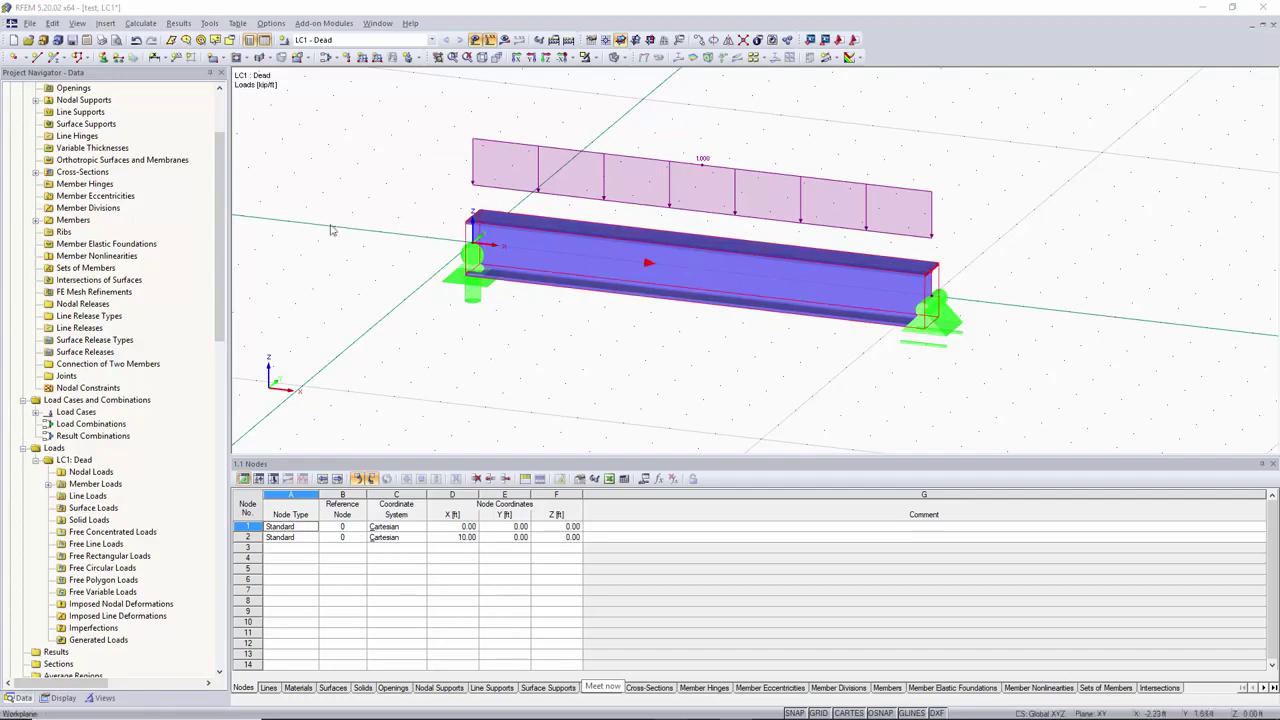
click(797, 336)
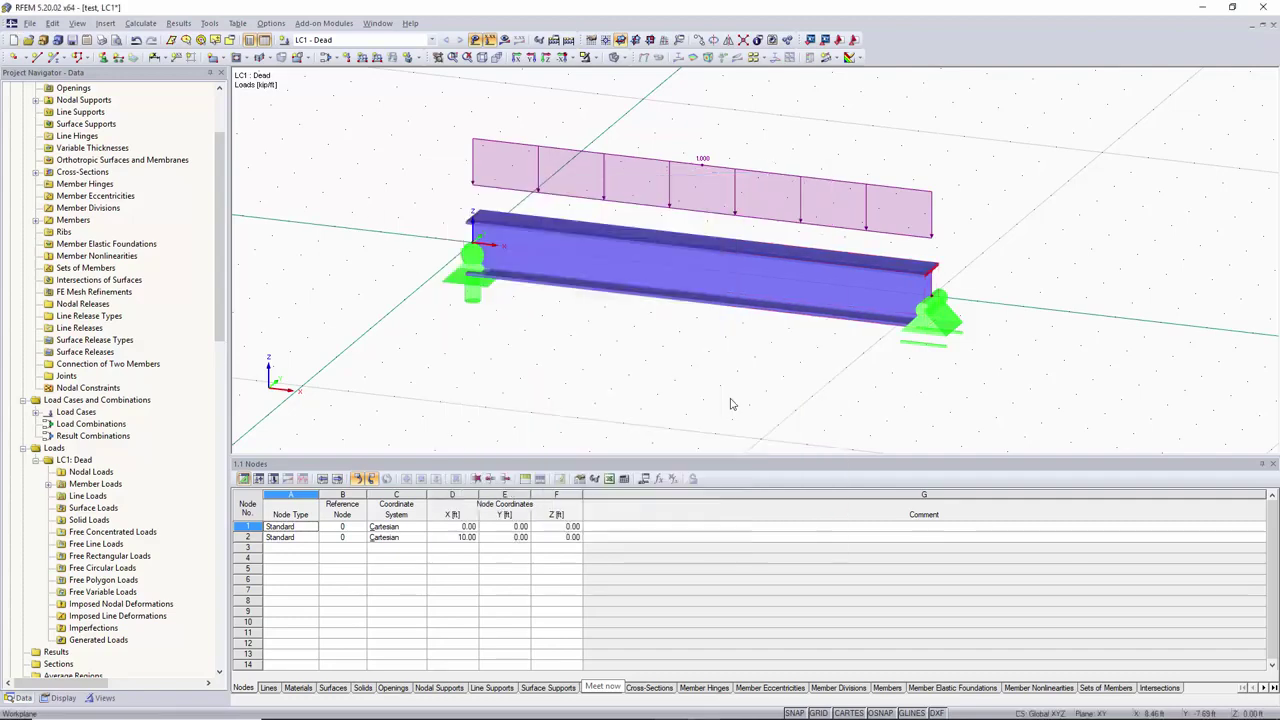
click(12, 42)
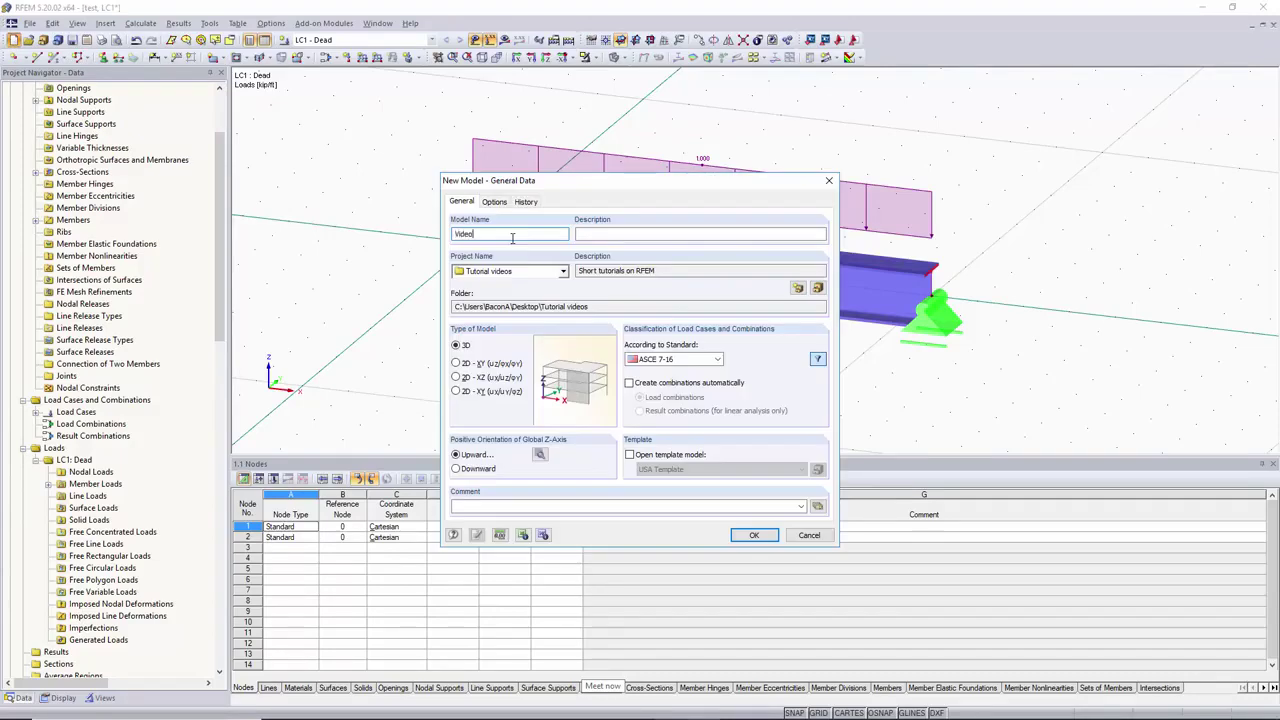
text(Video 3)
click(752, 535)
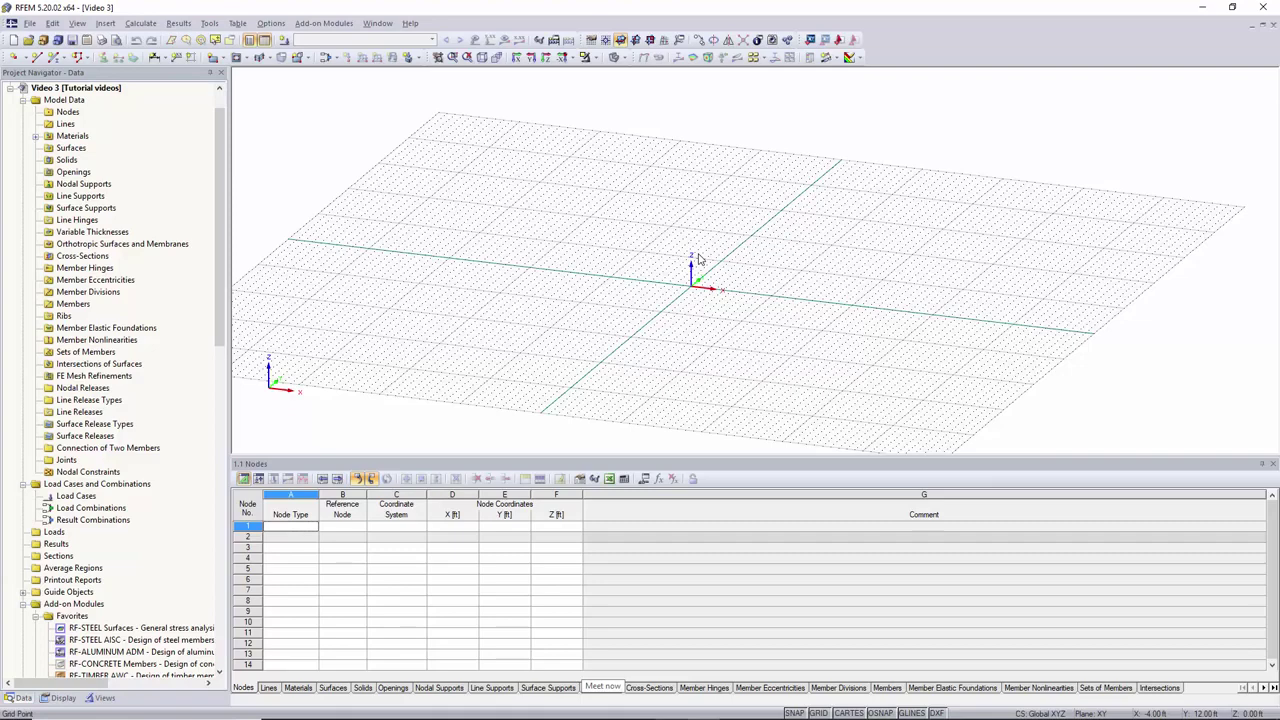
- Insert node 1 at coordinates 0, 0, 0 ft via the Nodes dialog
click(104, 23)
mouse_move(141, 42)
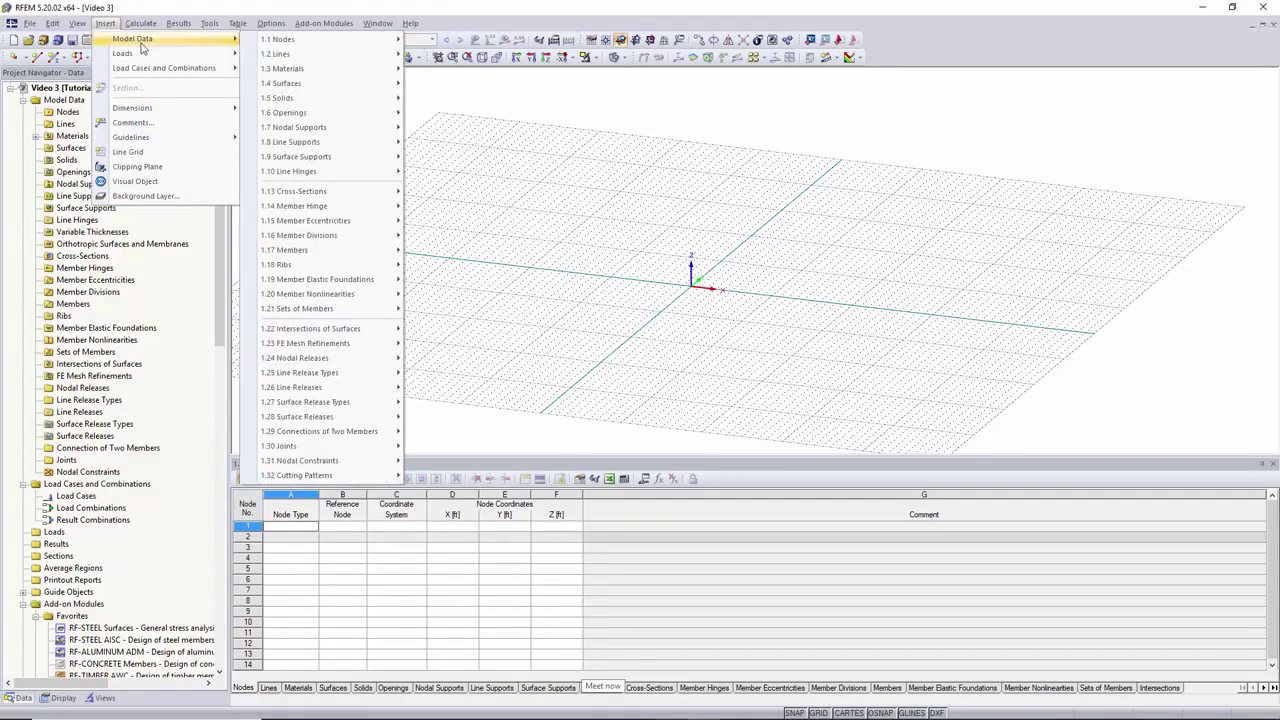
mouse_move(312, 47)
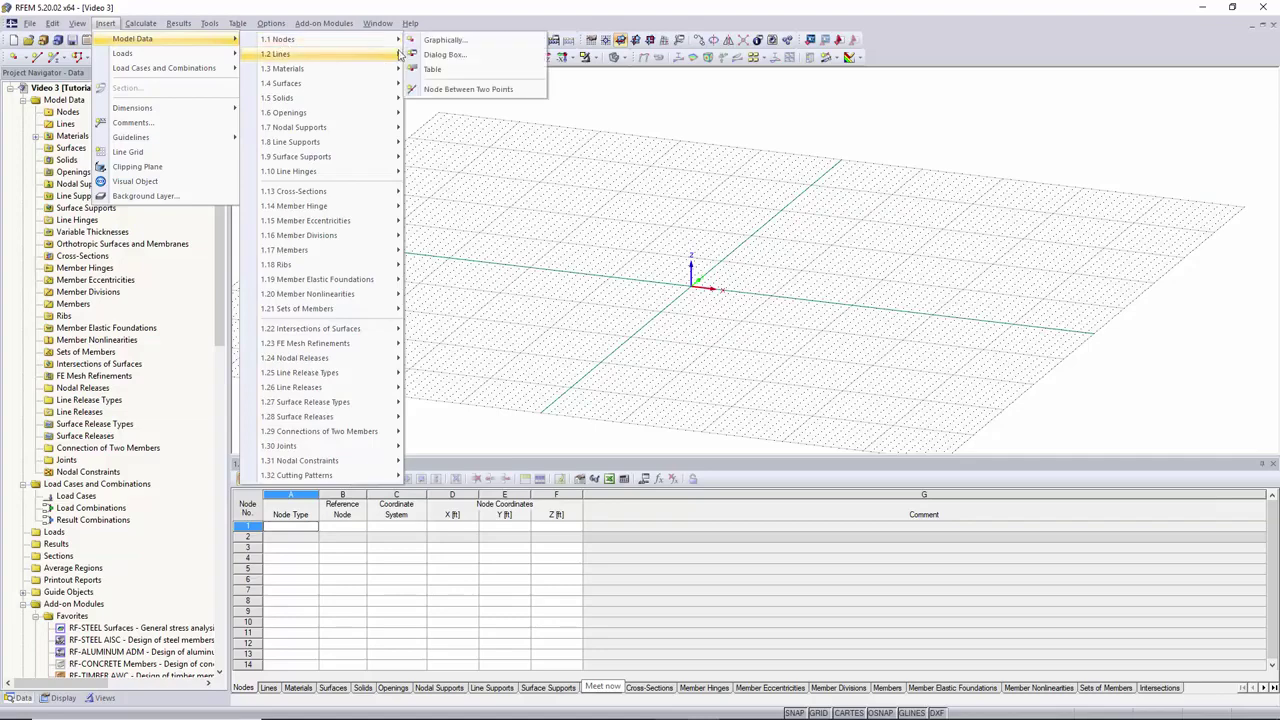
click(488, 53)
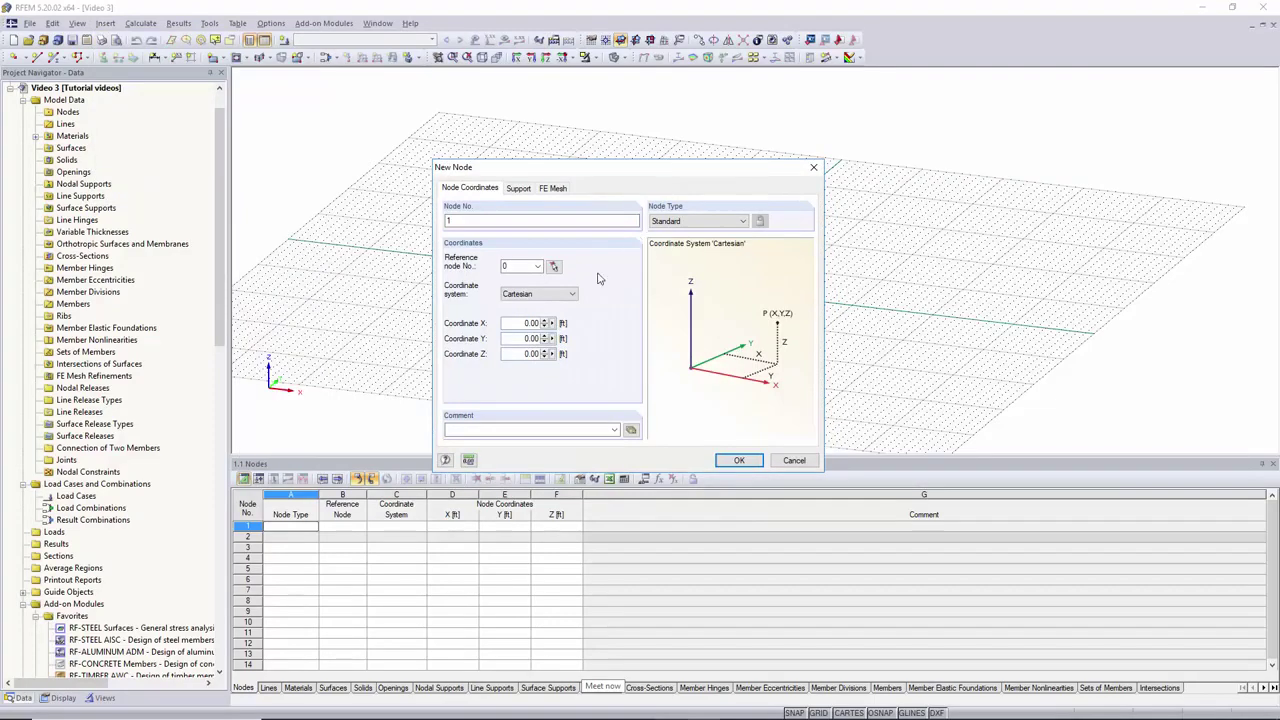
click(736, 462)
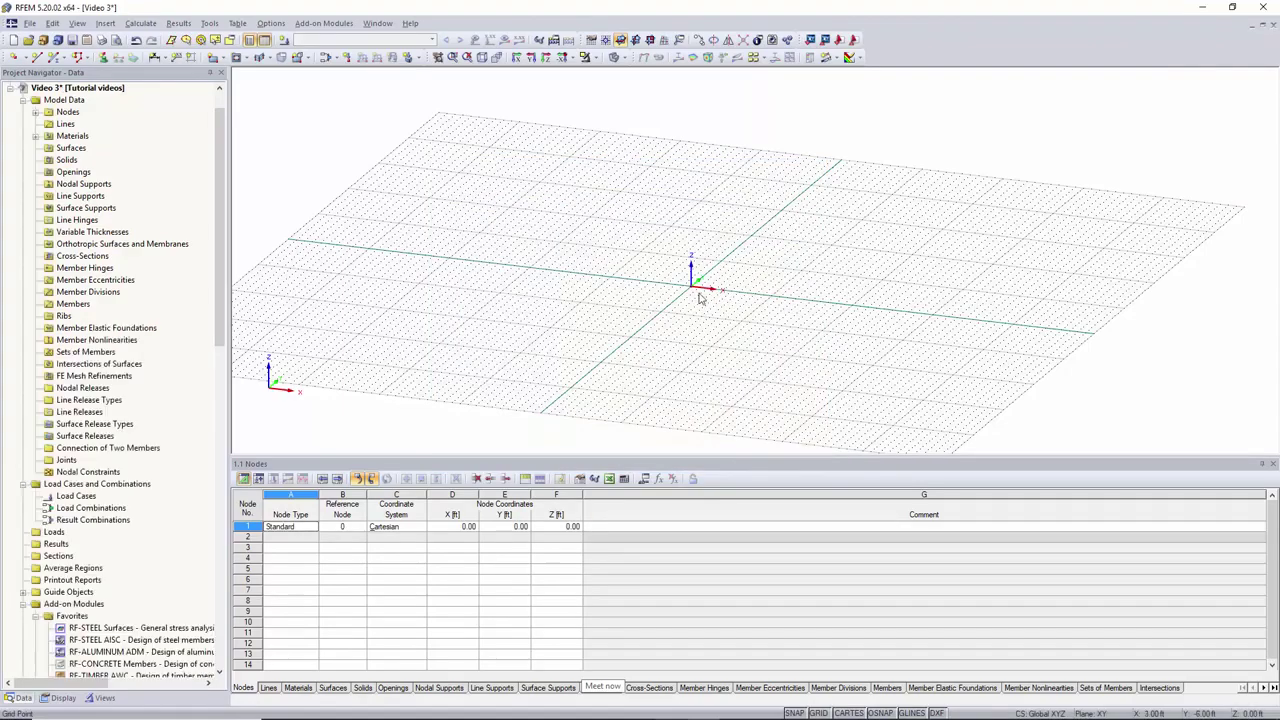
scroll(698, 292, up, 2)
scroll(698, 292, up, 1)
scroll(686, 290, down, 1)
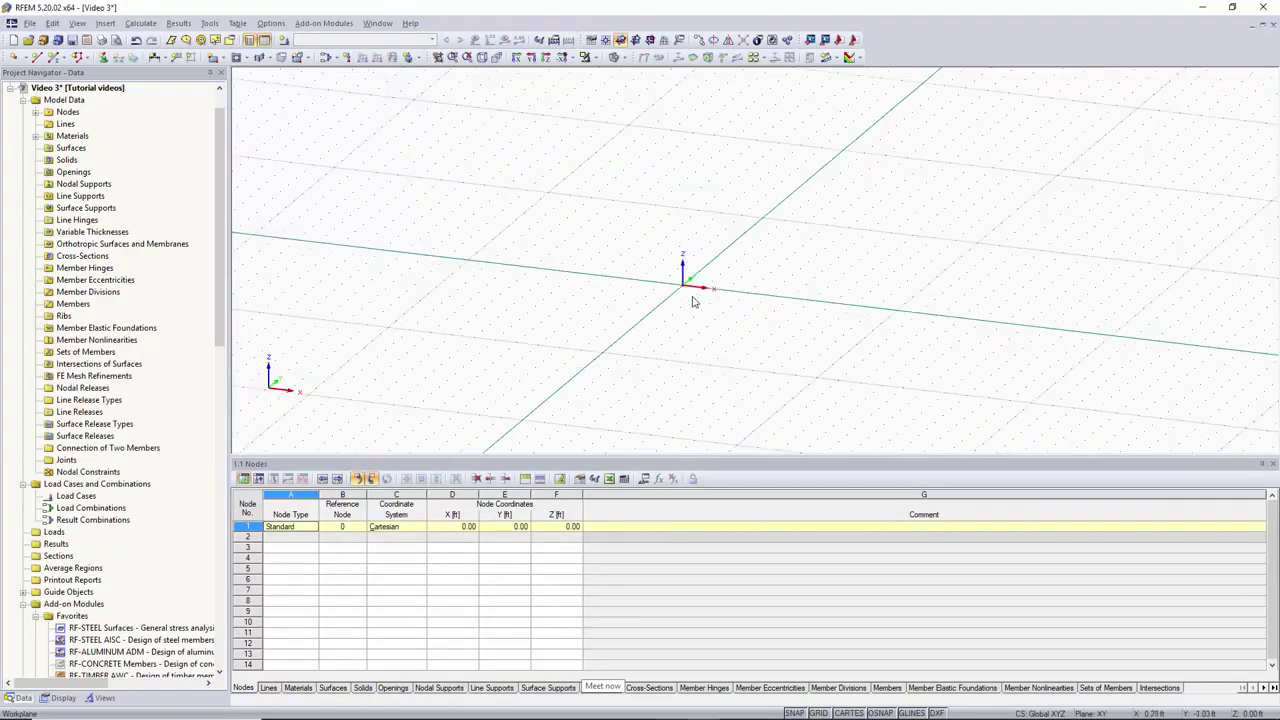
middle_drag(686, 290, 592, 272)
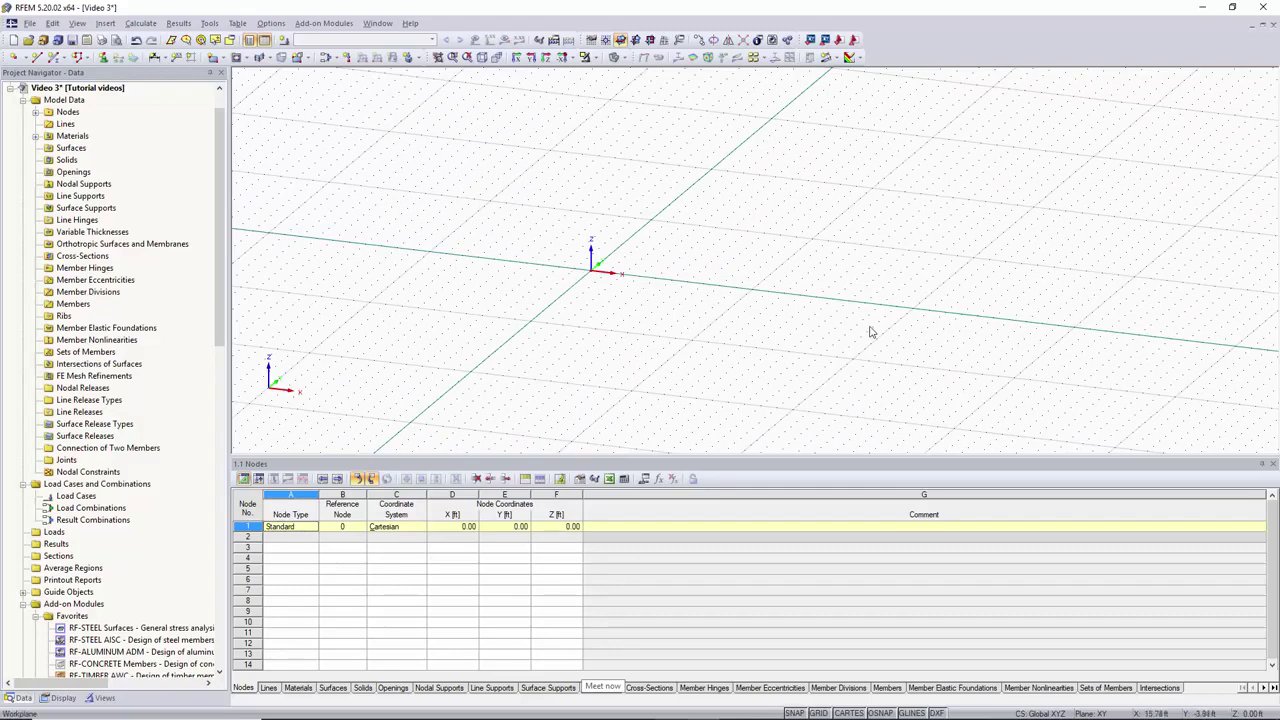
- Insert node 2 at X = 10 ft, with Y and Z at 0
click(105, 23)
mouse_move(121, 40)
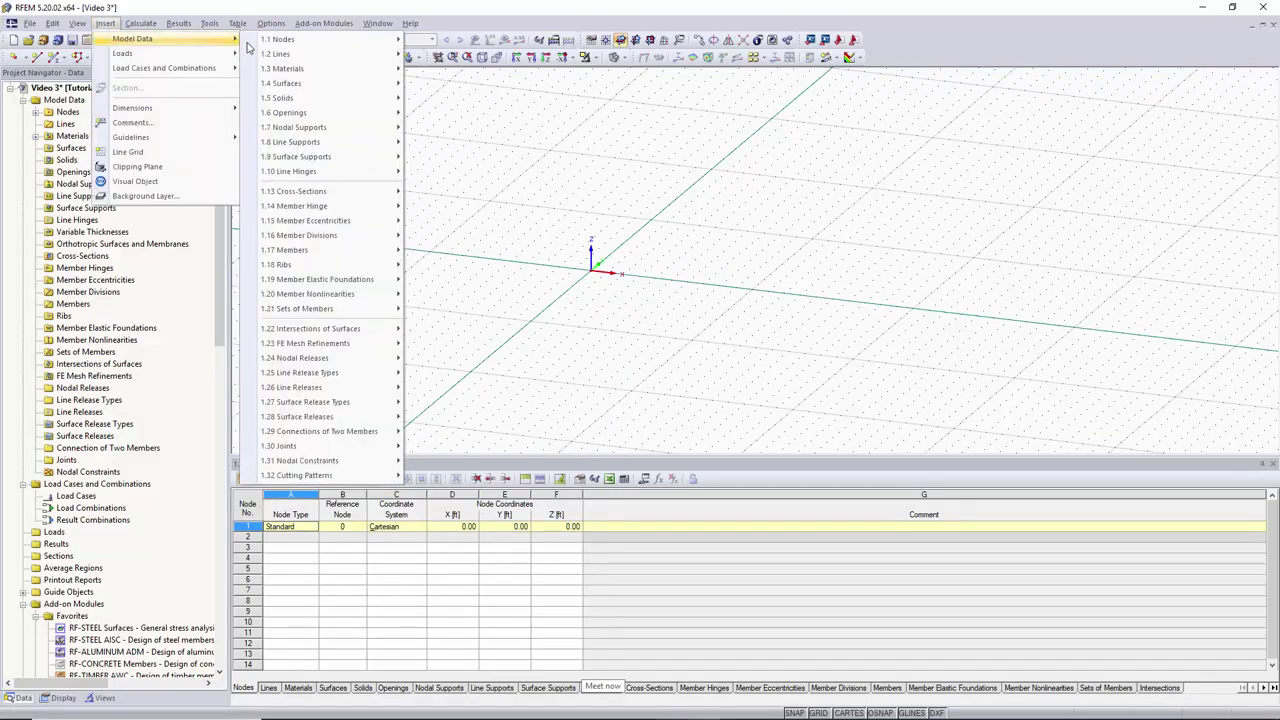
mouse_move(320, 44)
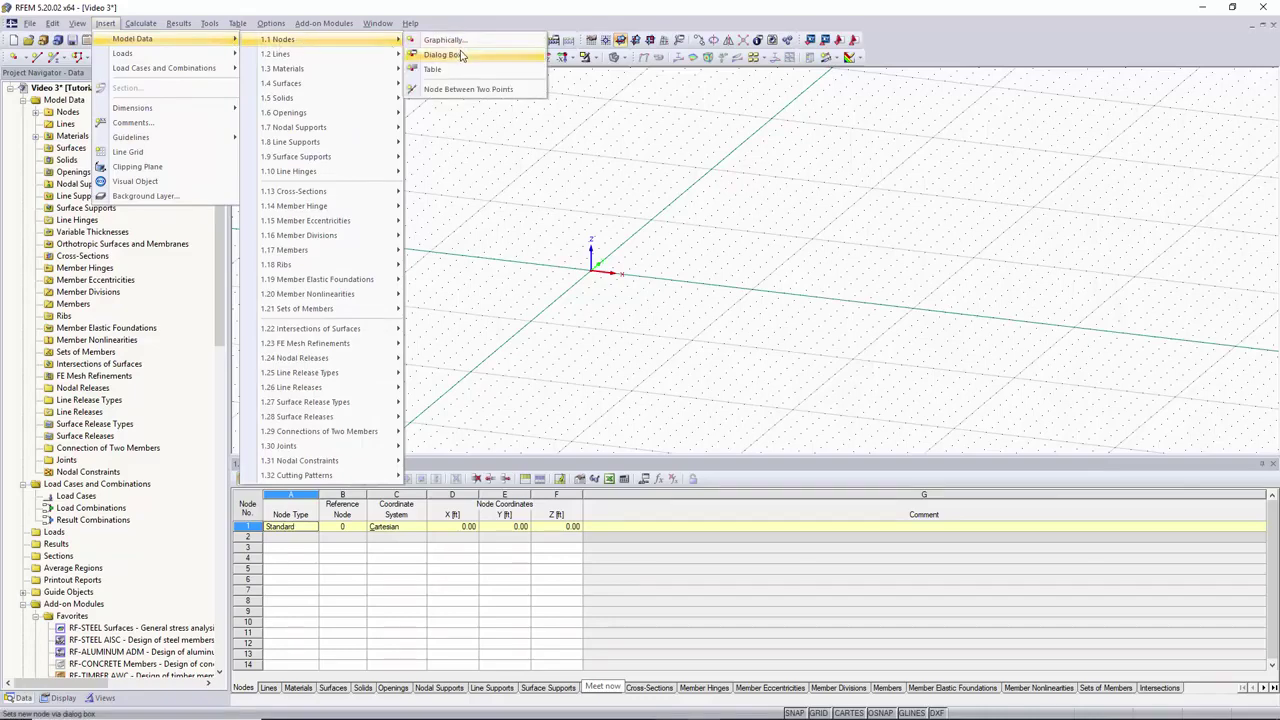
click(445, 54)
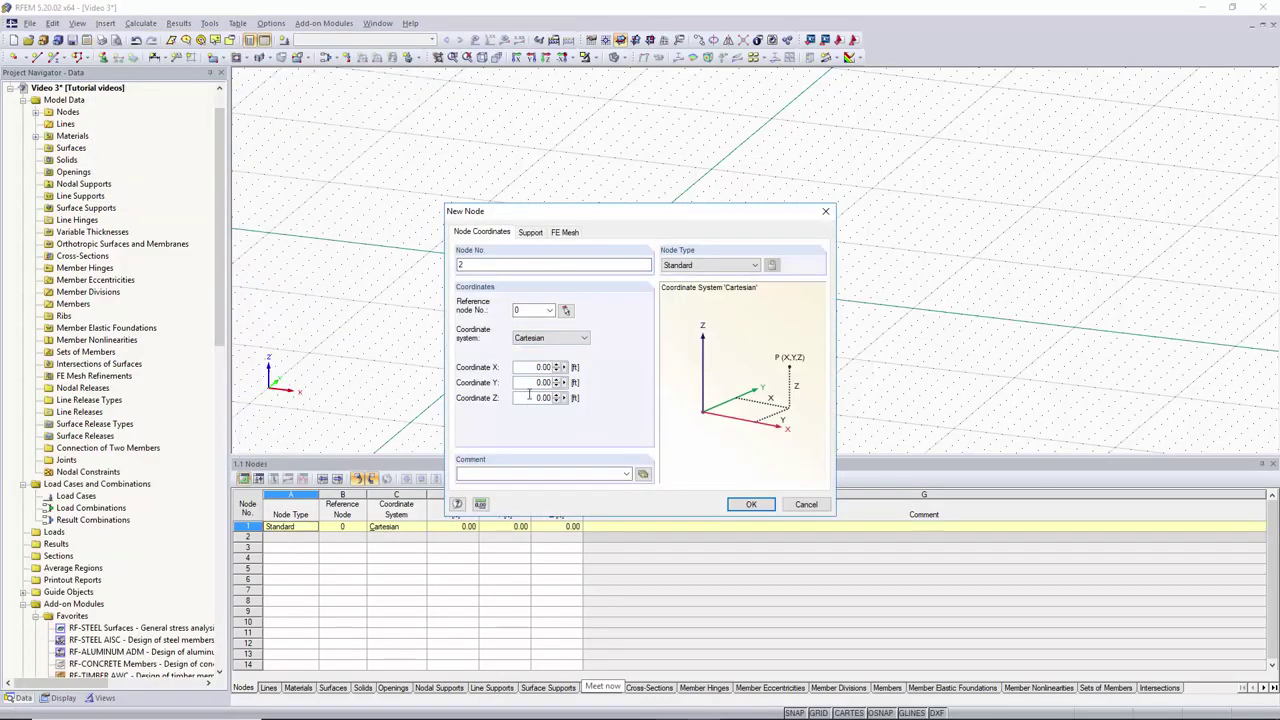
click(530, 367)
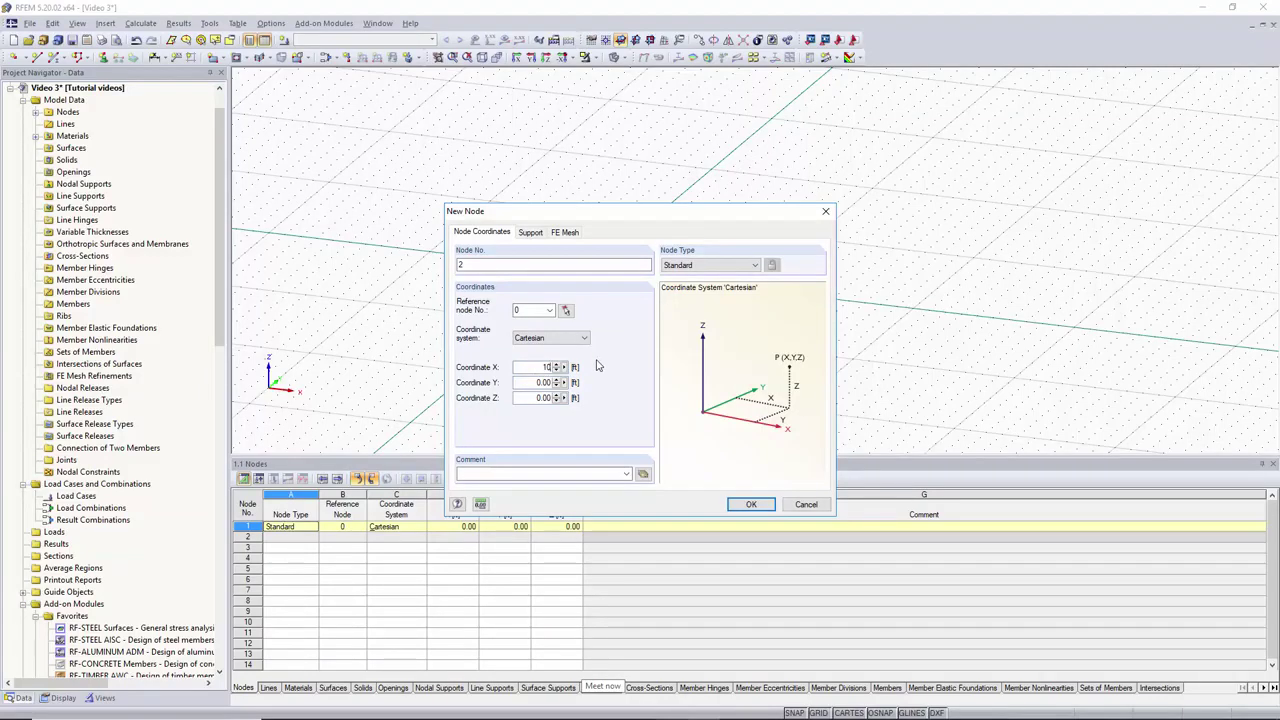
click(751, 504)
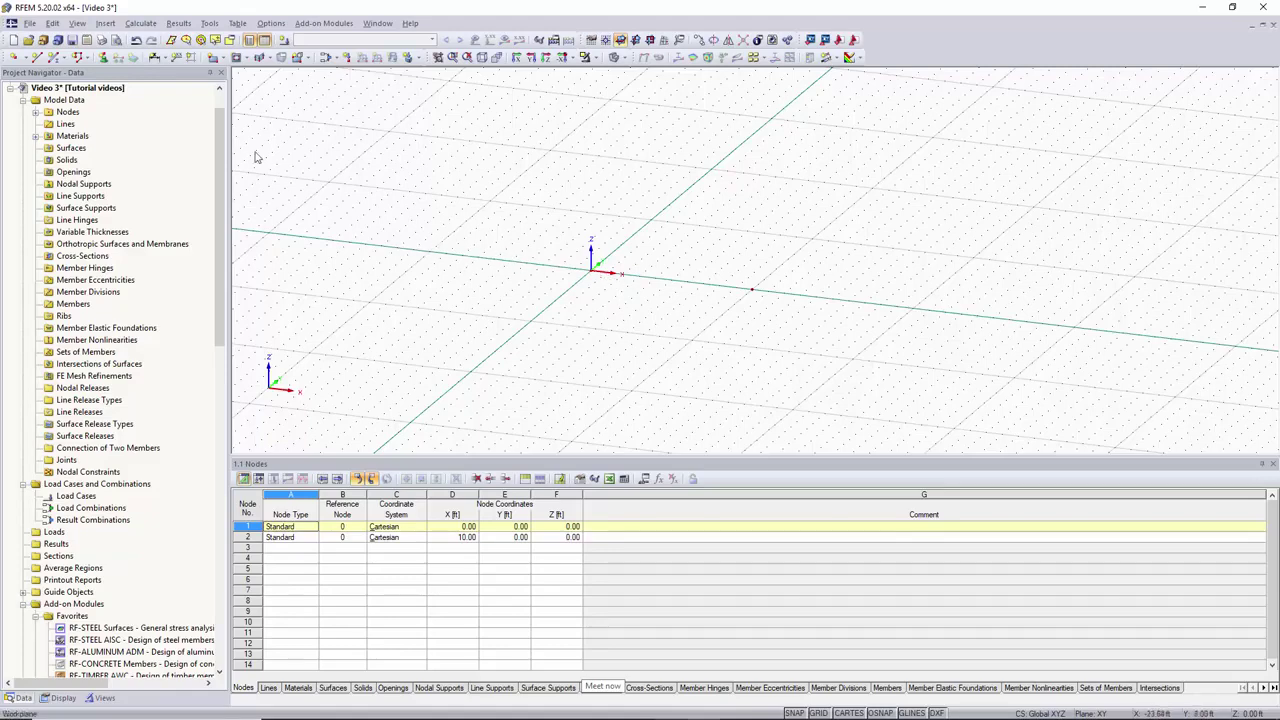
- Draw polyline 1 by picking node 1 and node 2 in the model view
click(112, 26)
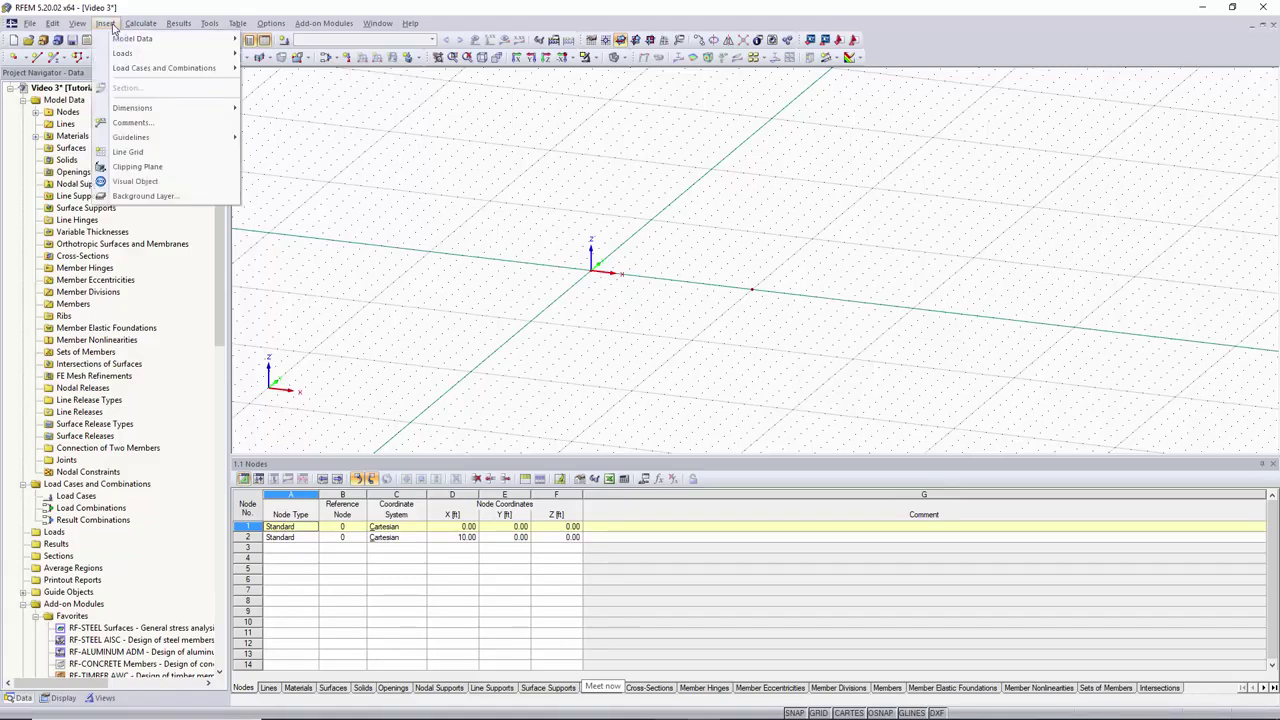
mouse_move(200, 39)
mouse_move(328, 53)
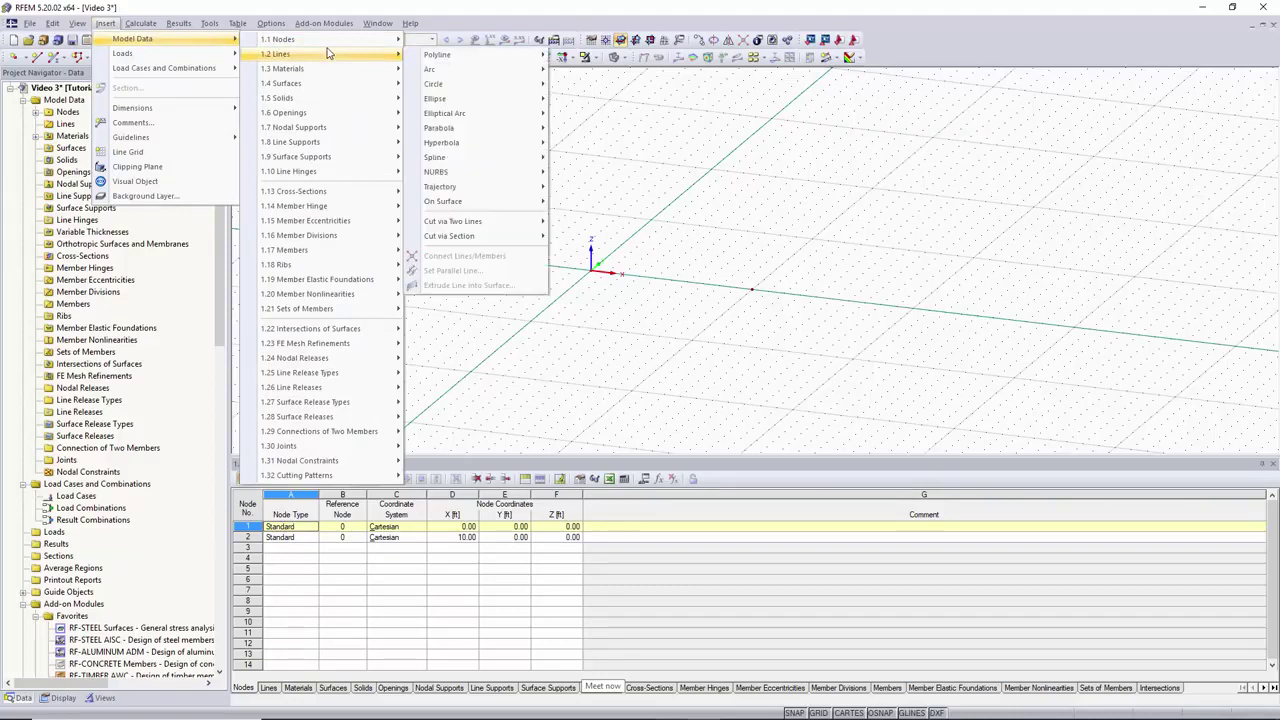
mouse_move(505, 71)
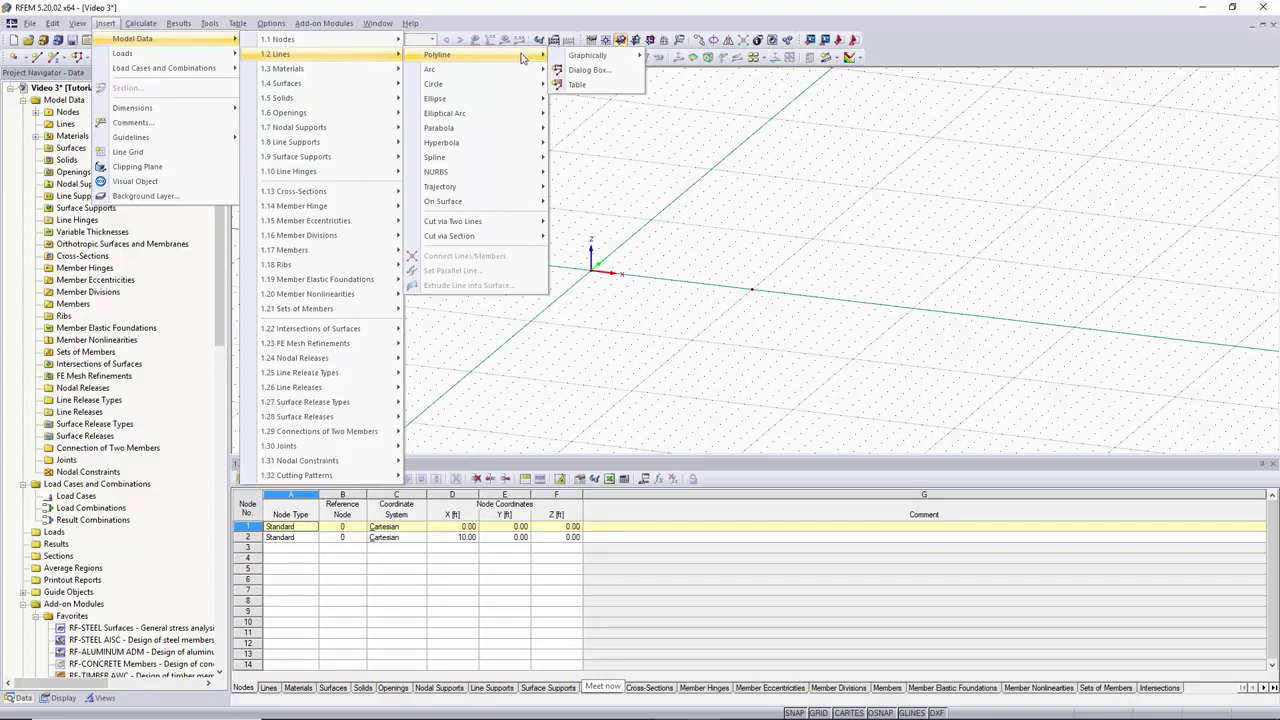
click(590, 70)
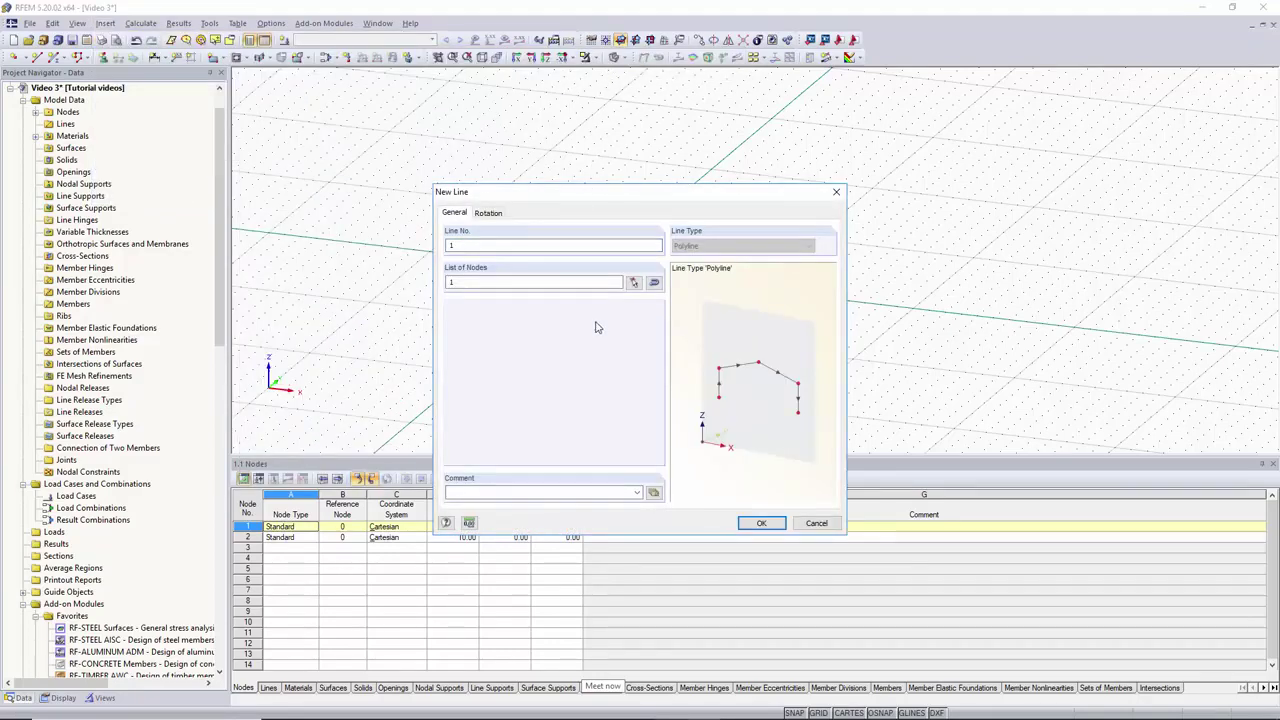
click(589, 282)
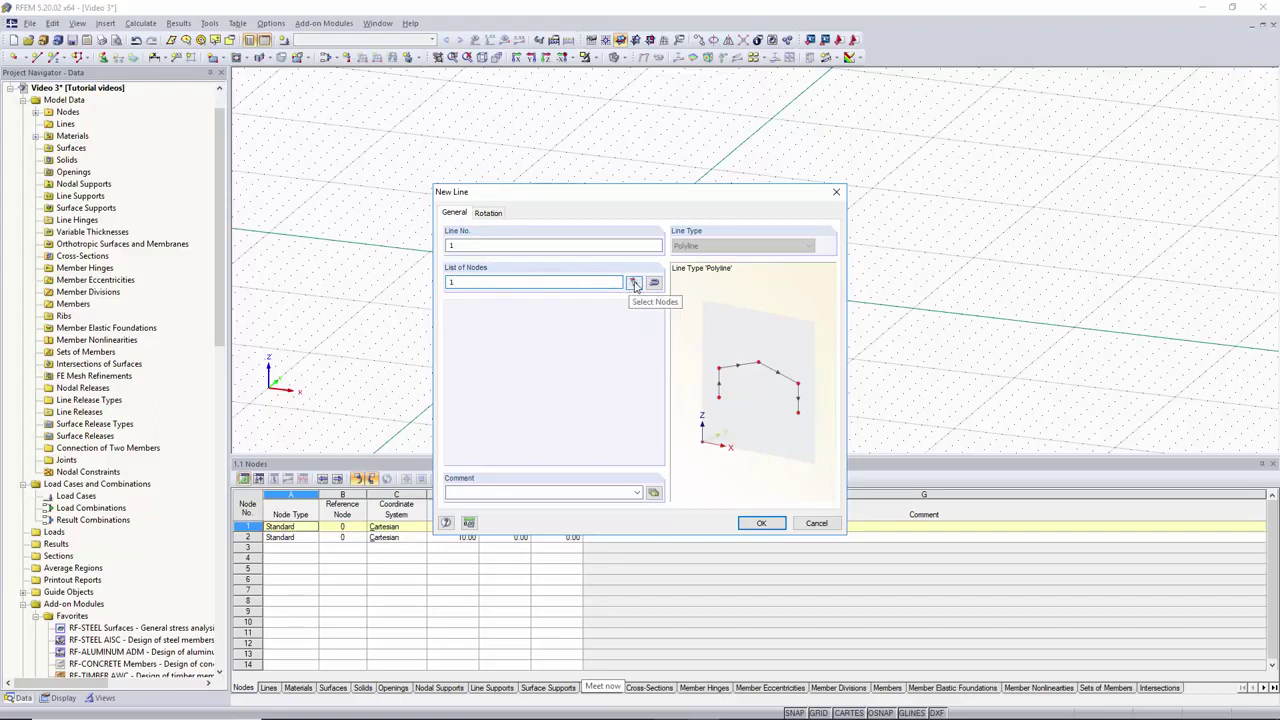
click(634, 282)
click(591, 270)
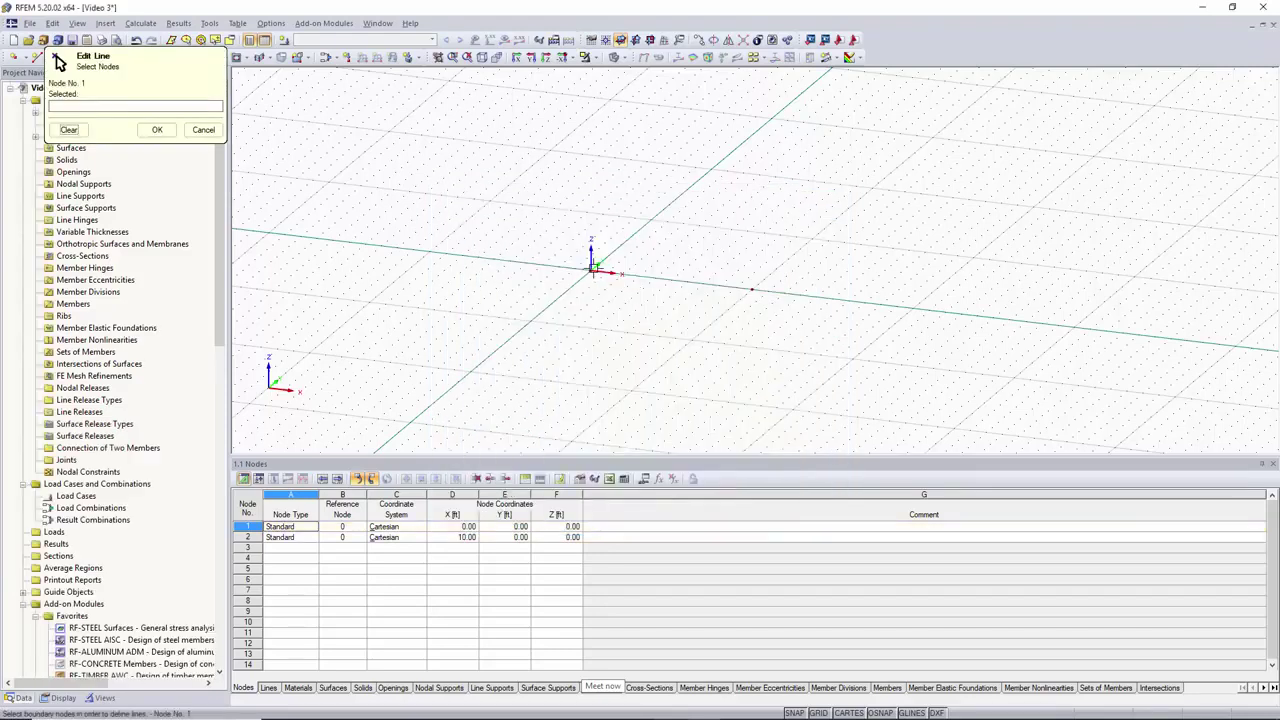
click(750, 289)
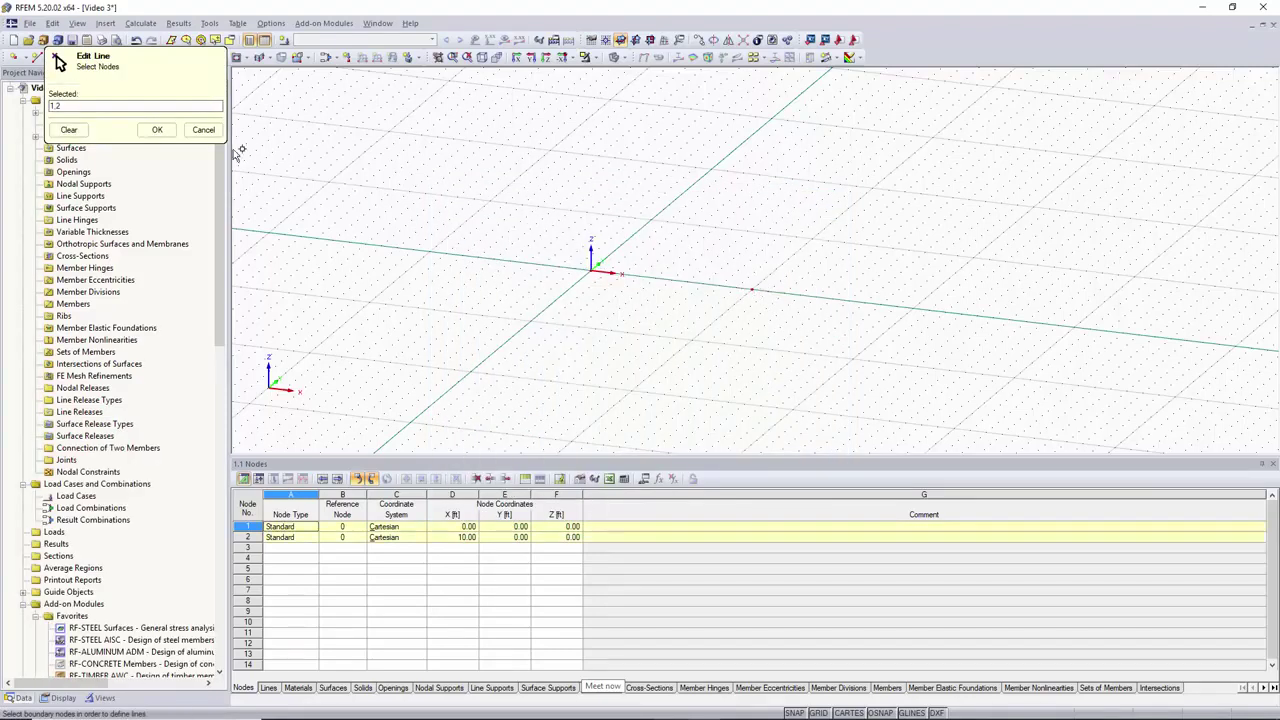
click(157, 129)
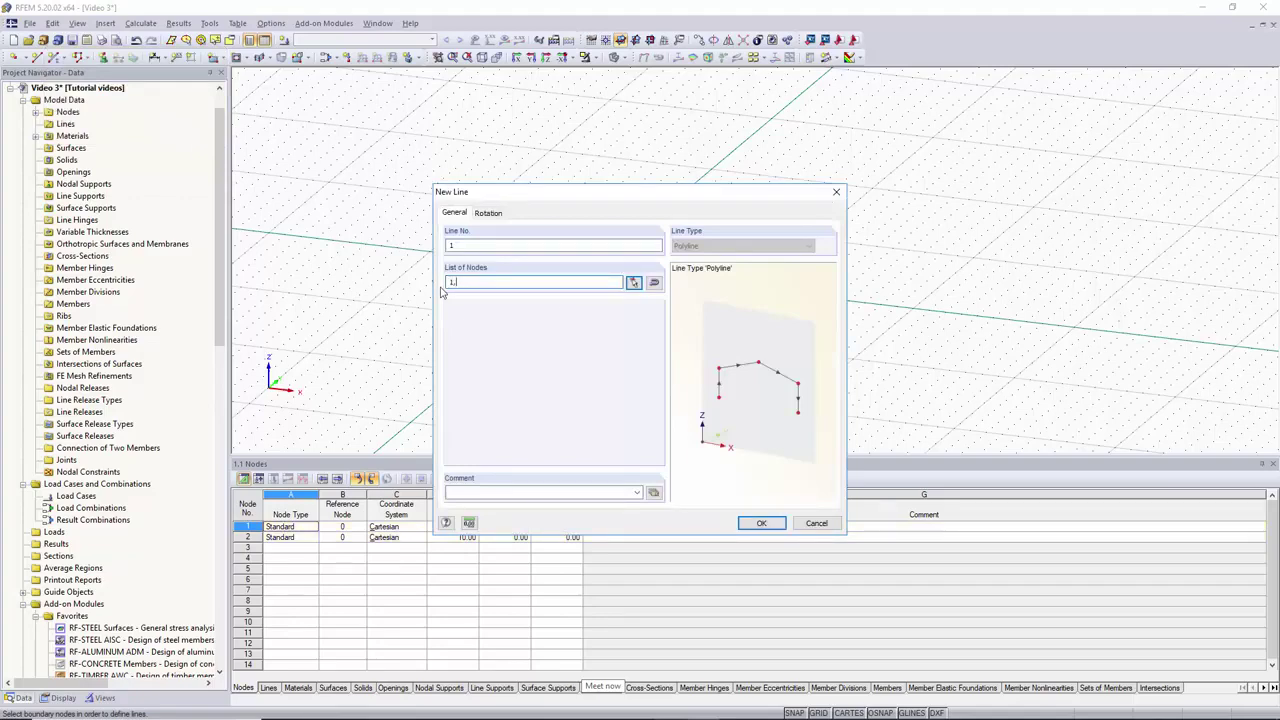
key(Return)
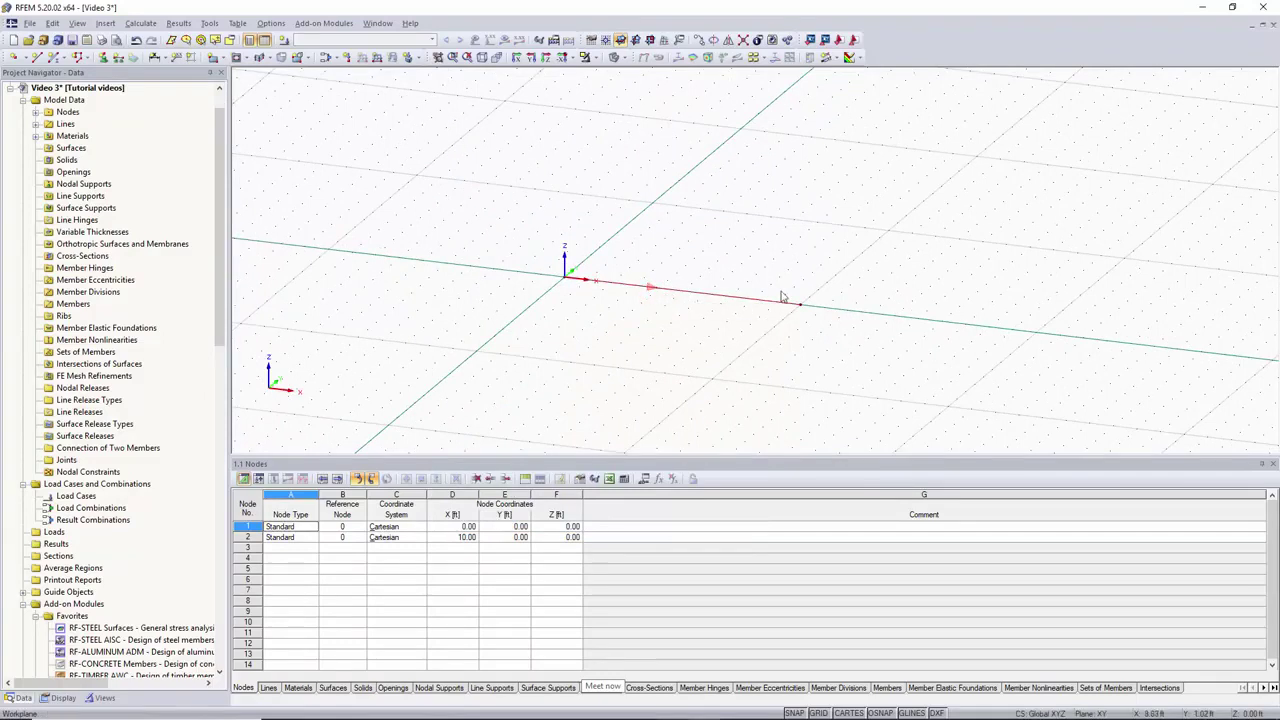
scroll(660, 252, down, 1)
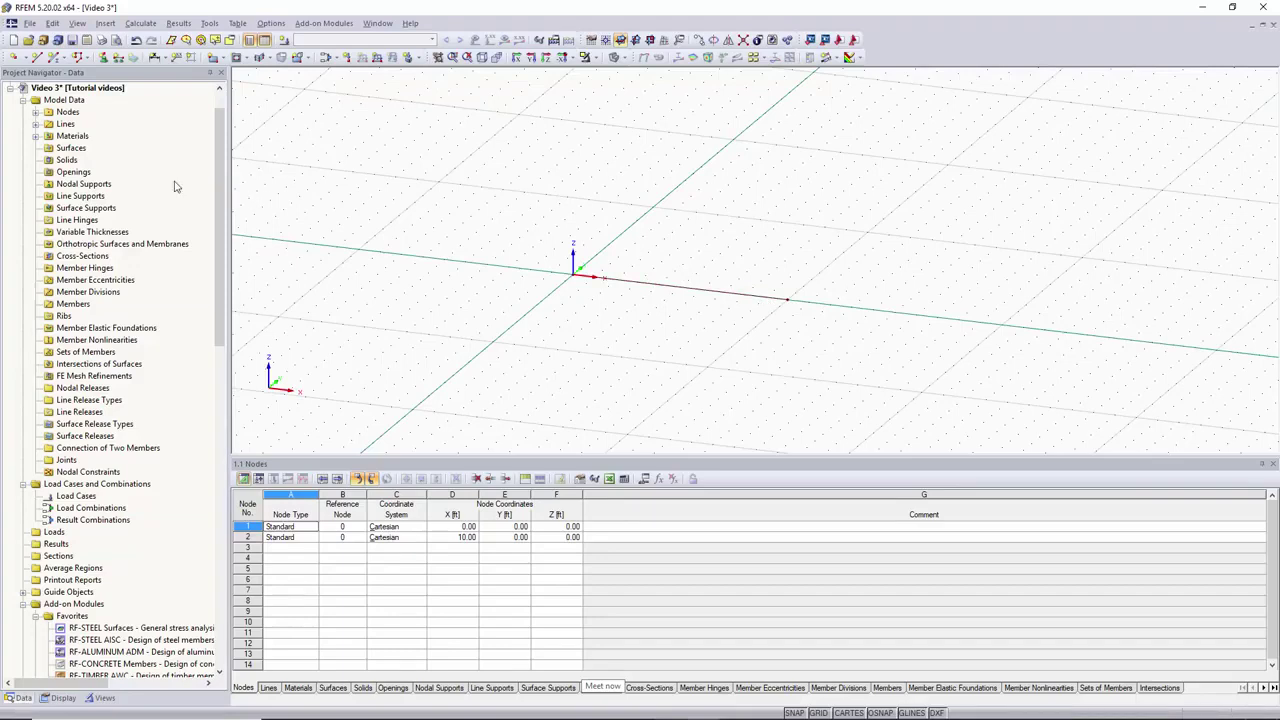
click(36, 136)
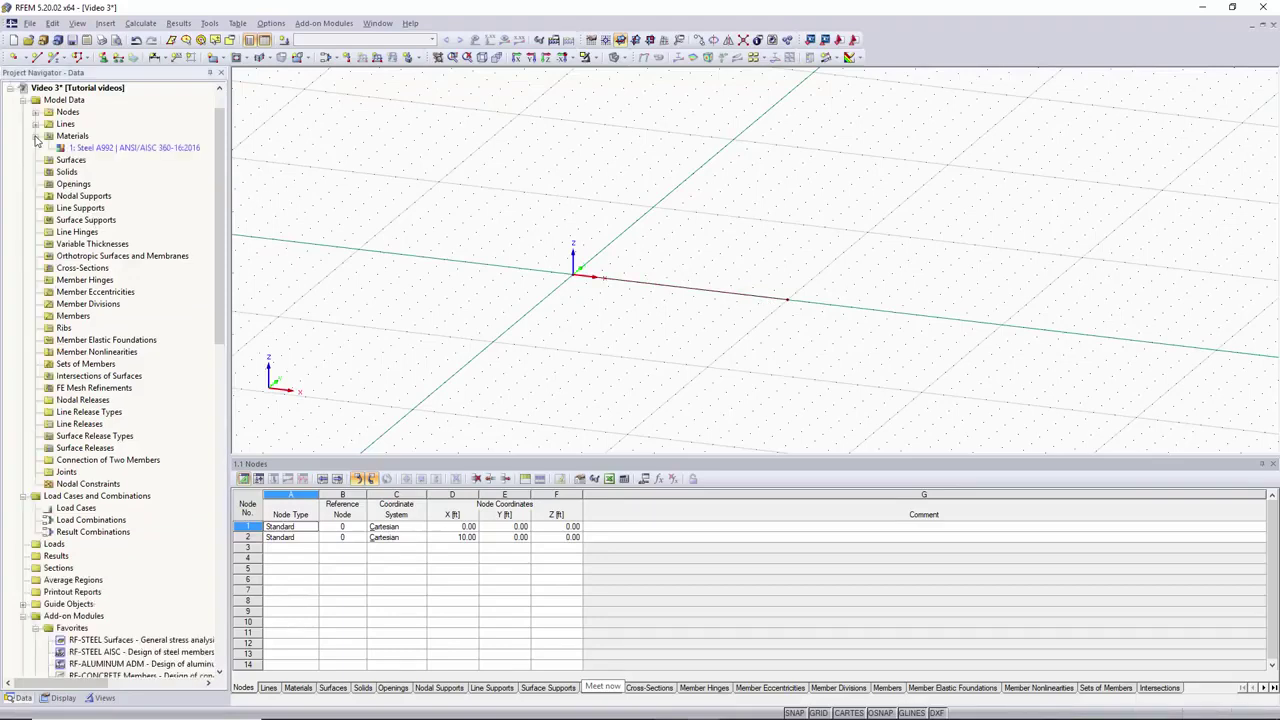
click(114, 150)
key(Left)
click(40, 139)
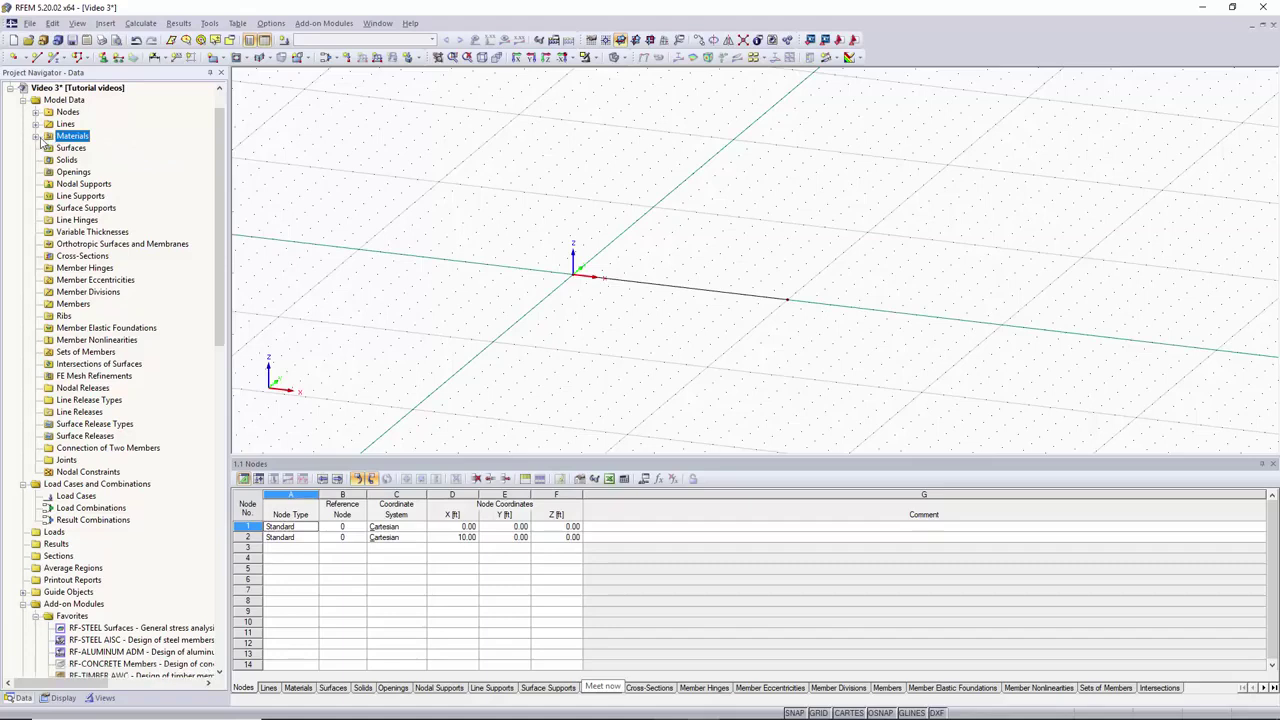
- Start a new cross-section from the navigator and open the standard section library
click(105, 23)
mouse_move(135, 40)
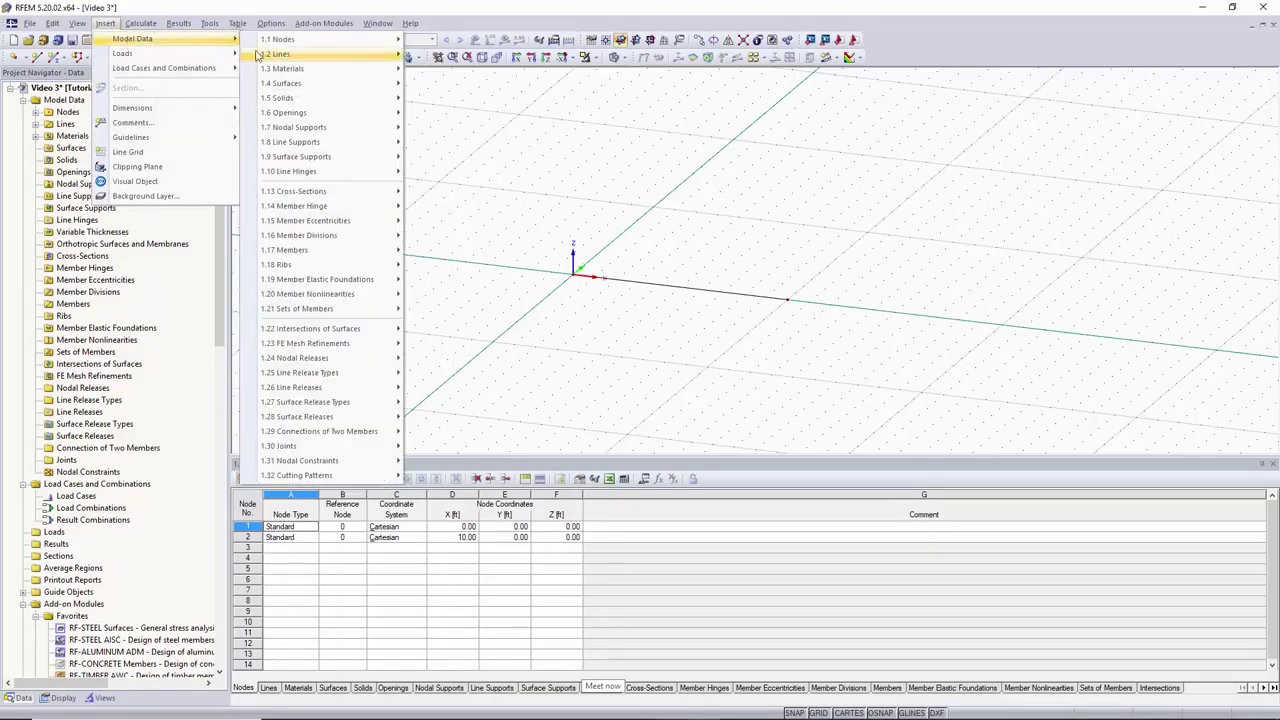
mouse_move(320, 191)
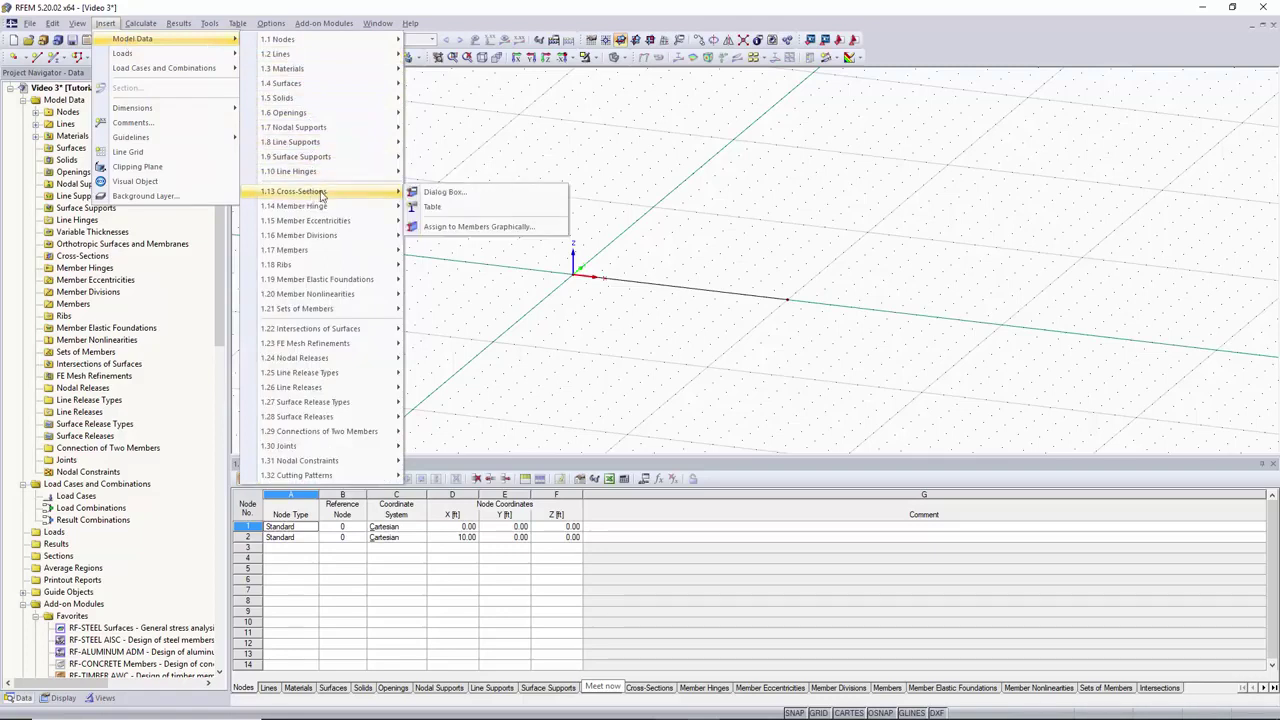
click(73, 231)
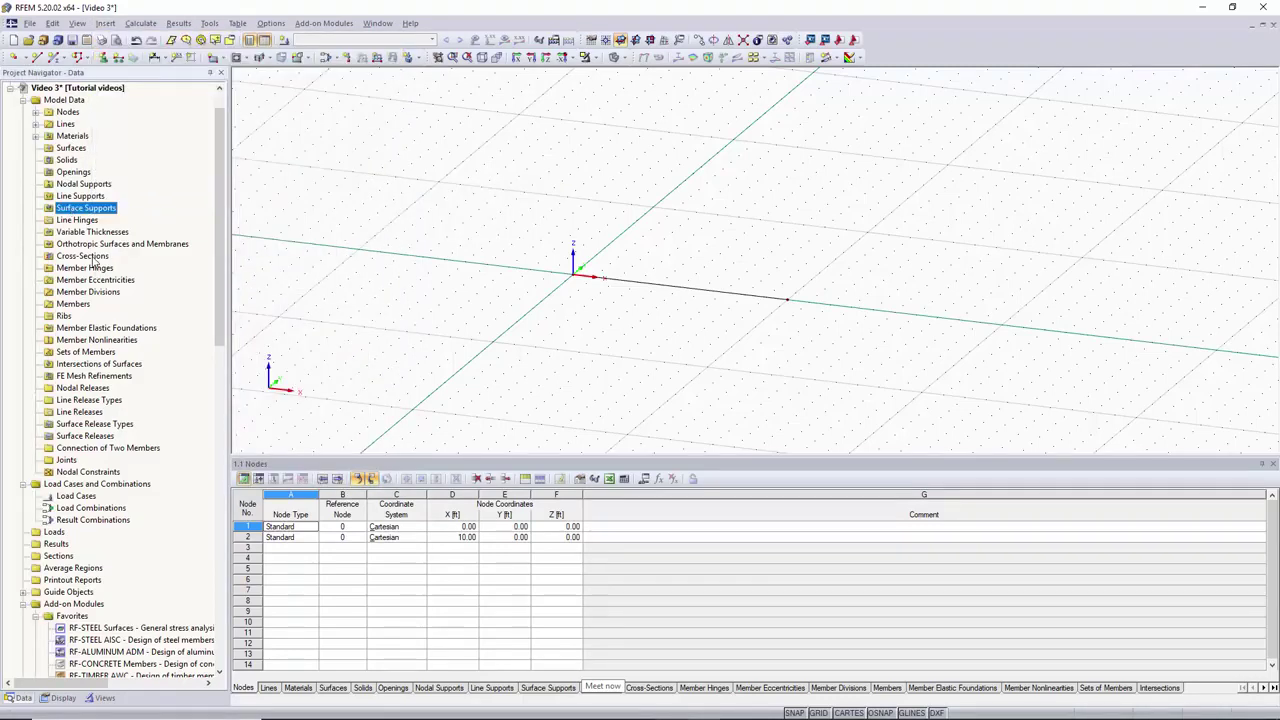
right_click(95, 258)
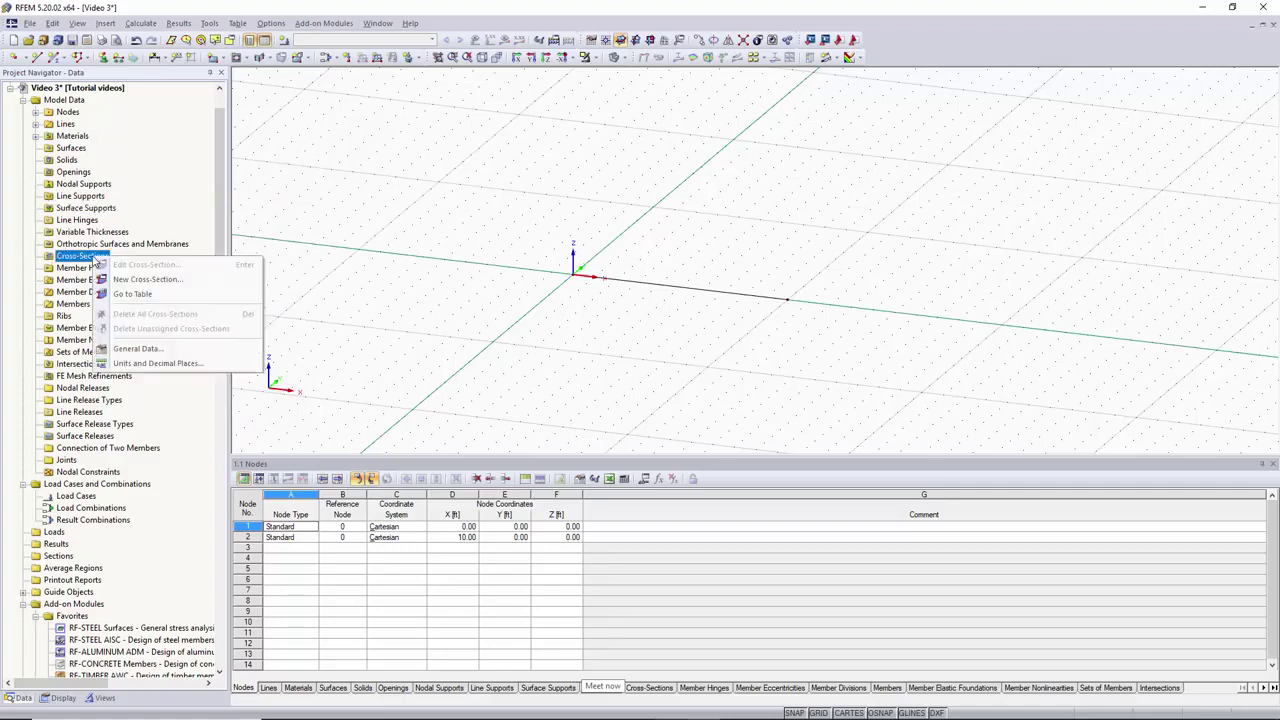
click(149, 281)
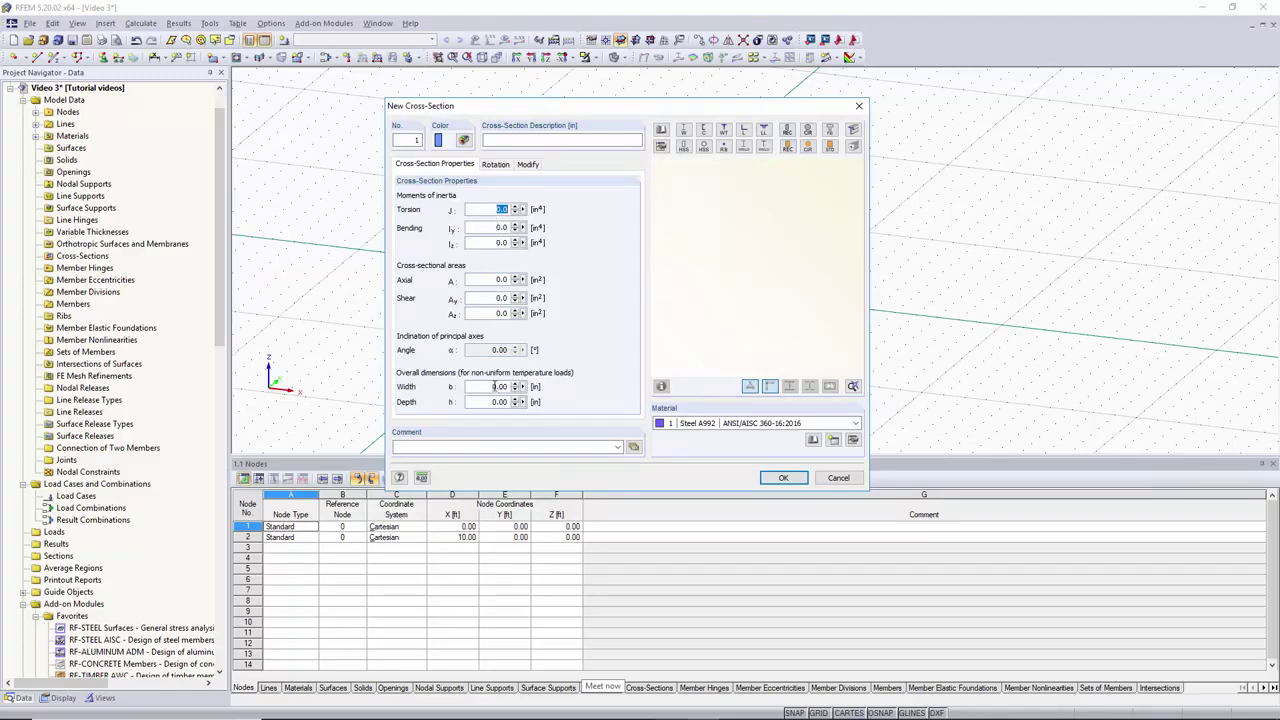
click(672, 128)
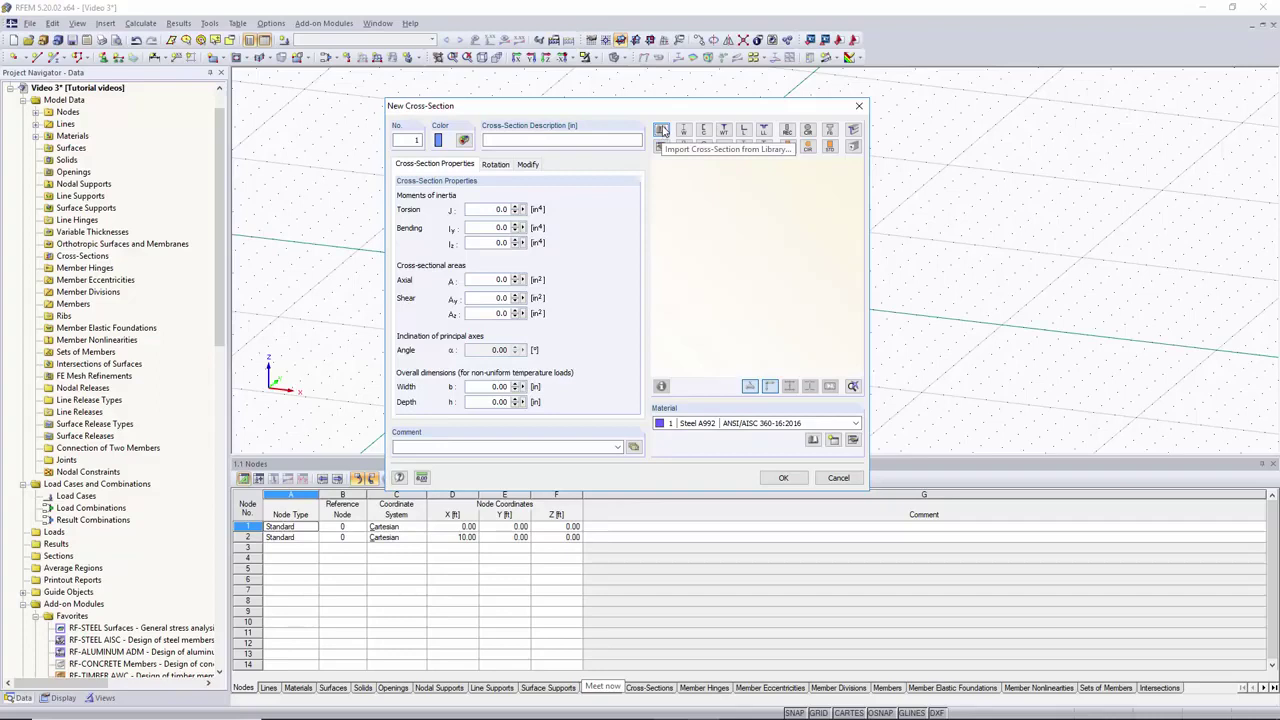
click(662, 131)
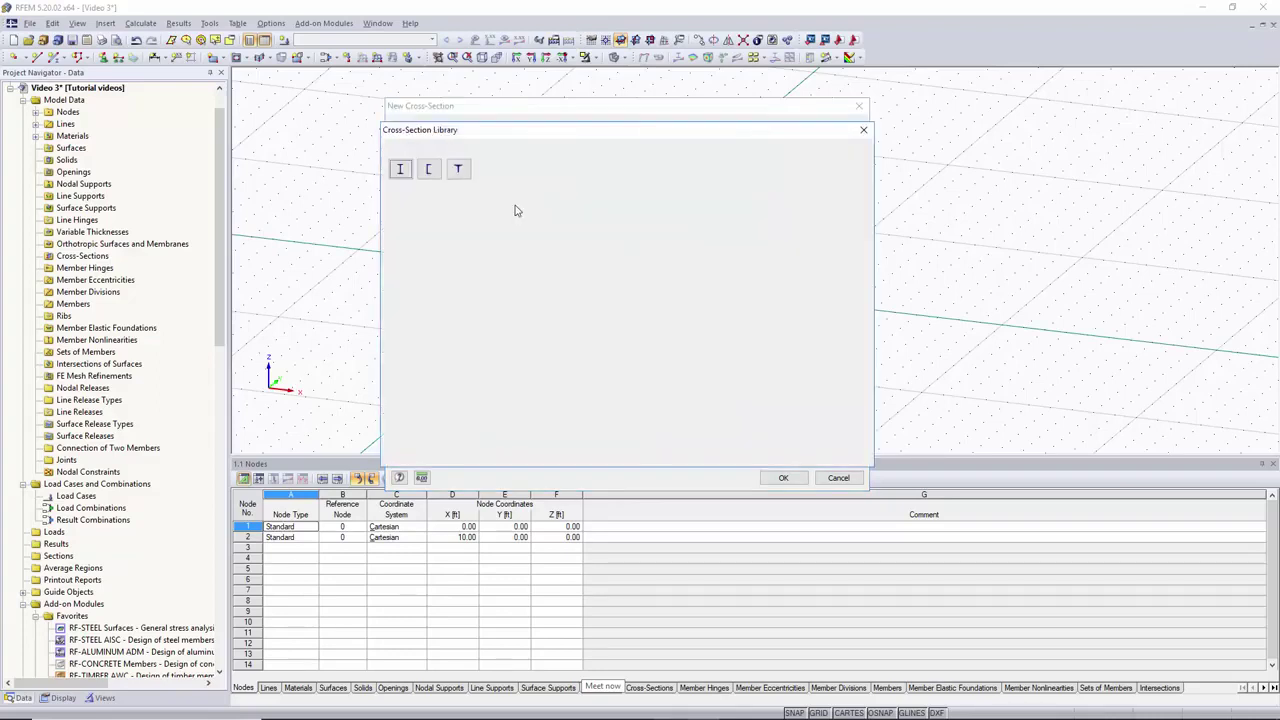
- Choose the rolled I-section W 30x326 from AISC 15 as cross-section 1
click(402, 169)
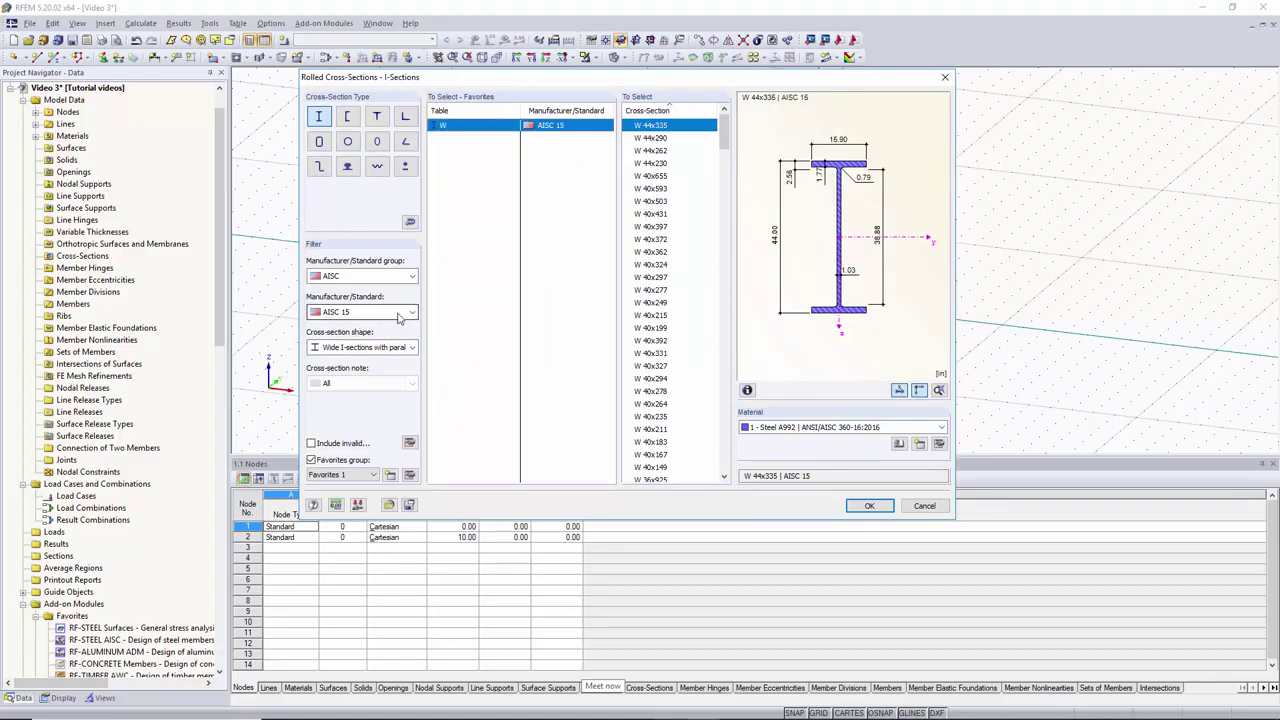
click(398, 316)
click(355, 330)
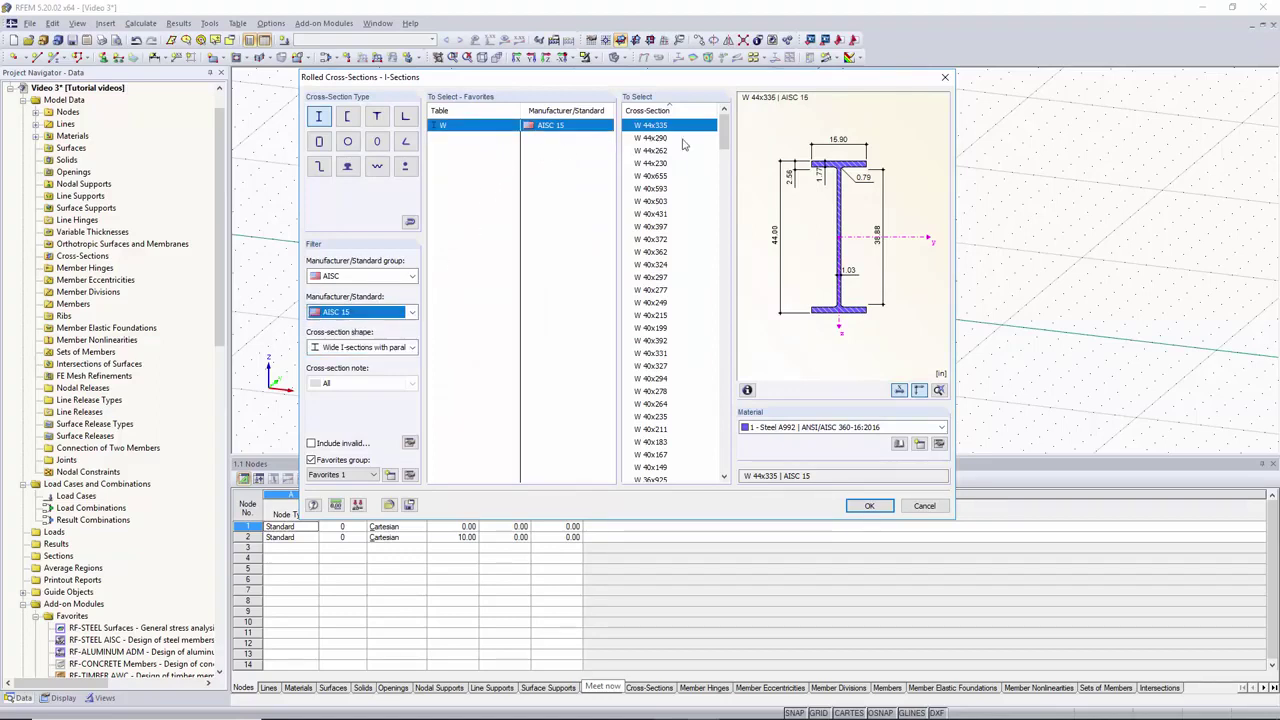
scroll(683, 145, down, 10)
click(678, 277)
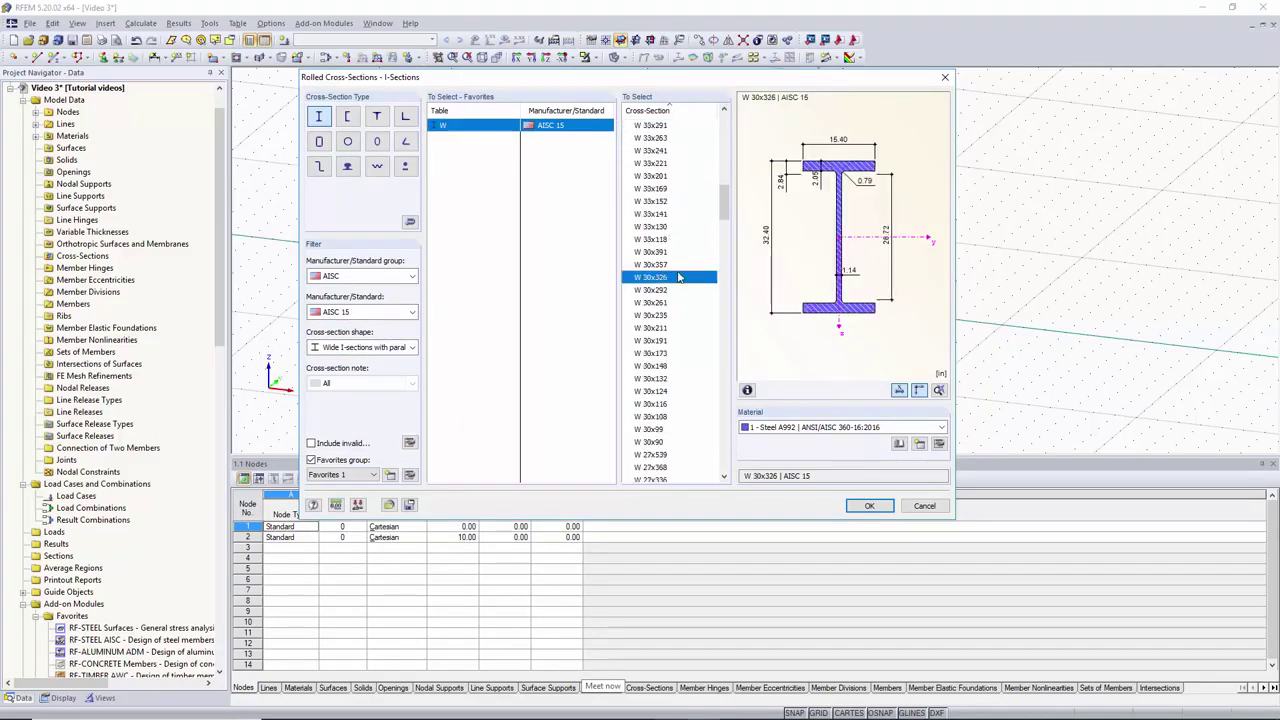
click(869, 507)
click(789, 479)
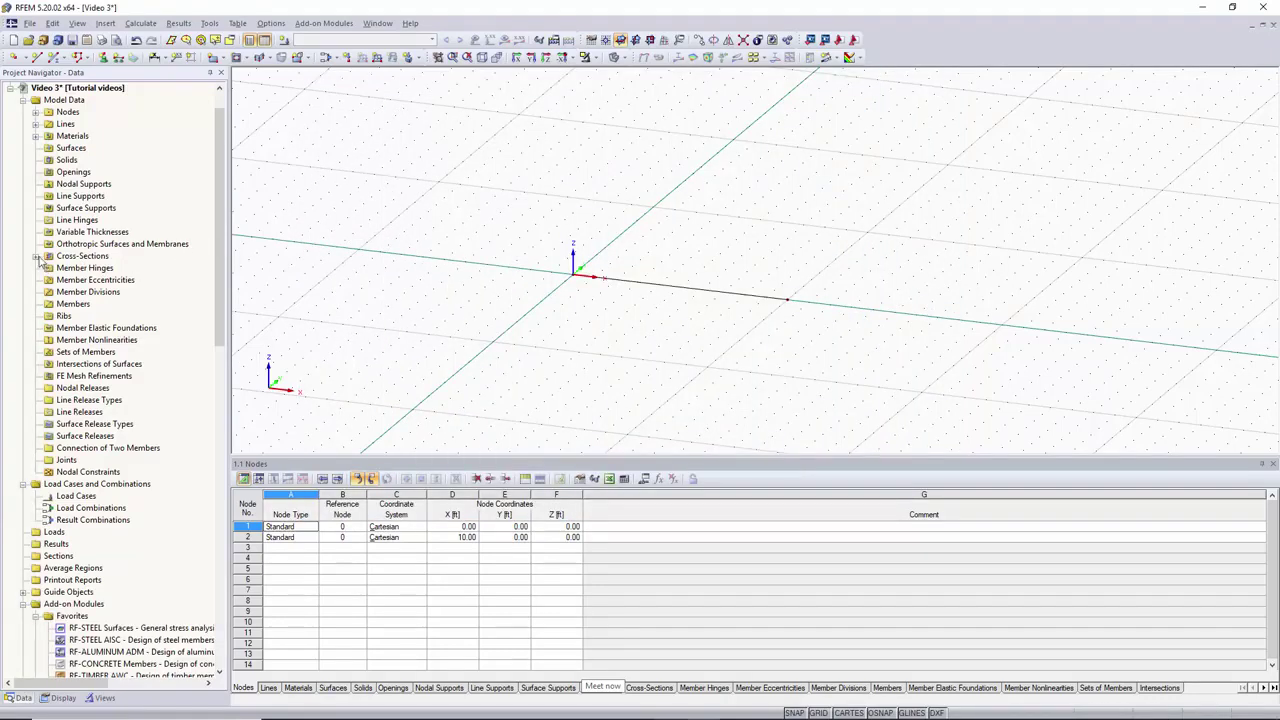
- Expand Cross-Sections and Materials in the navigator to show W 30x326 and Steel A992
click(37, 259)
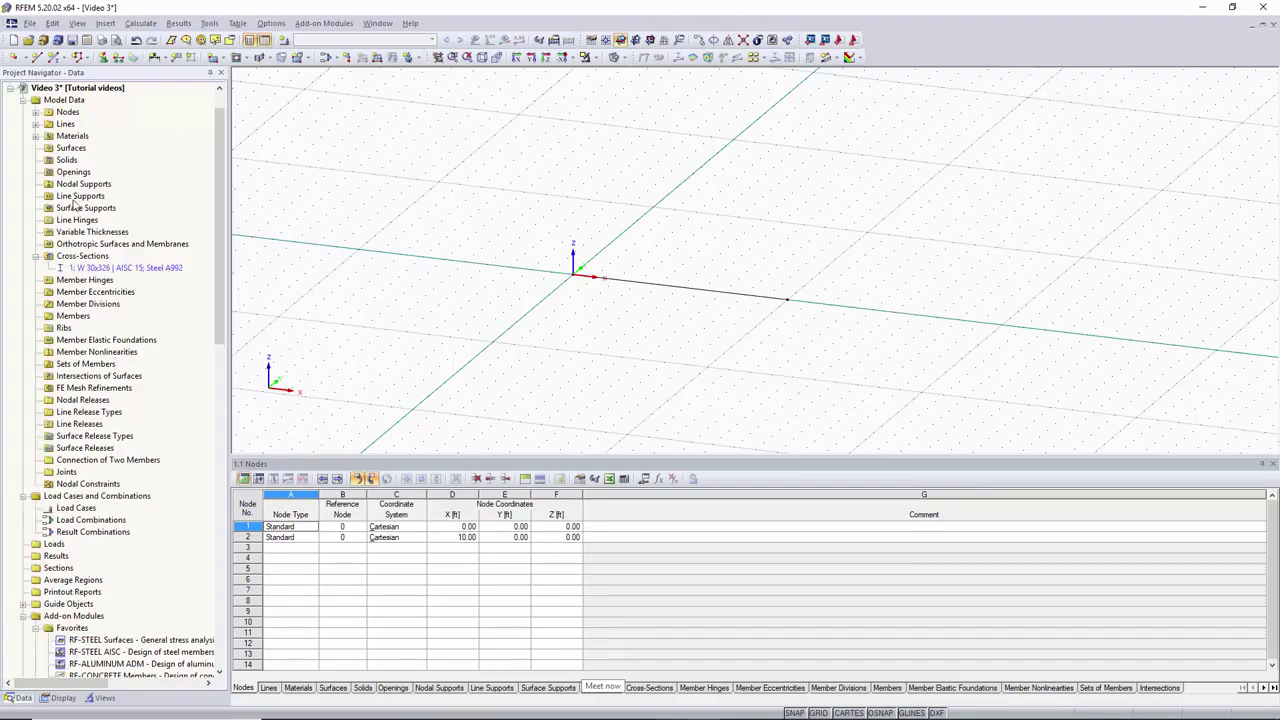
click(36, 136)
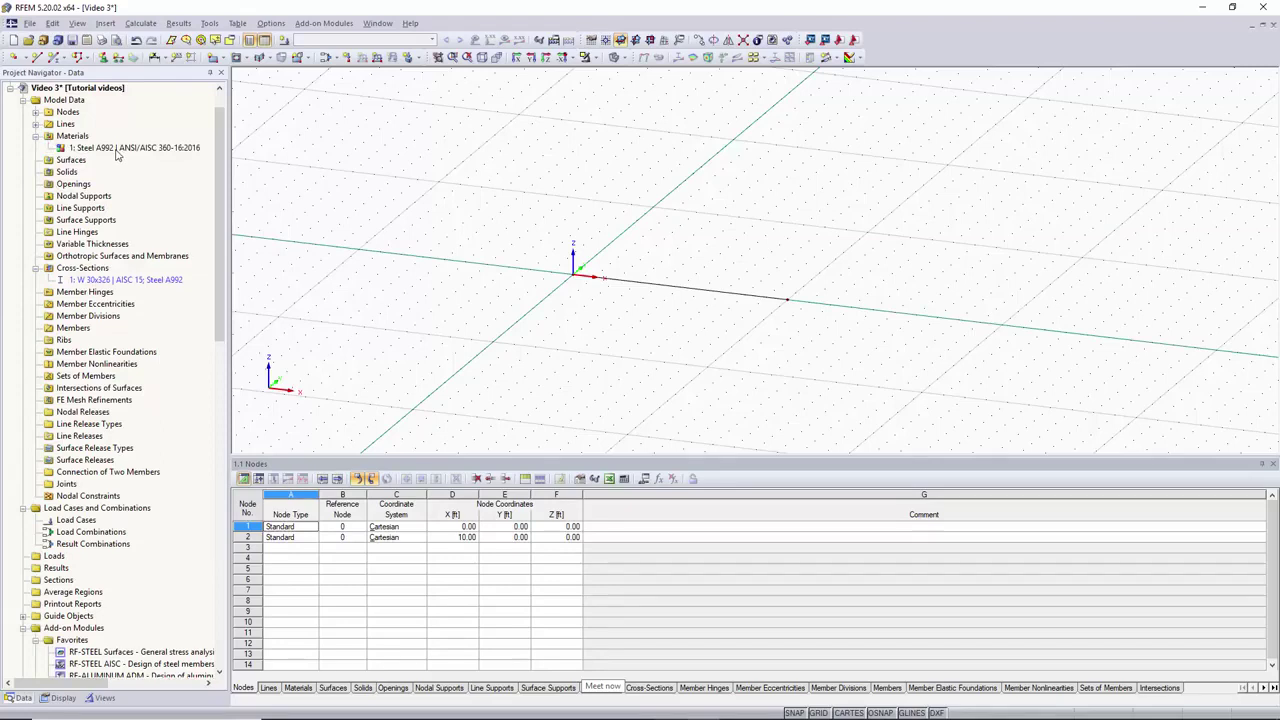
click(146, 280)
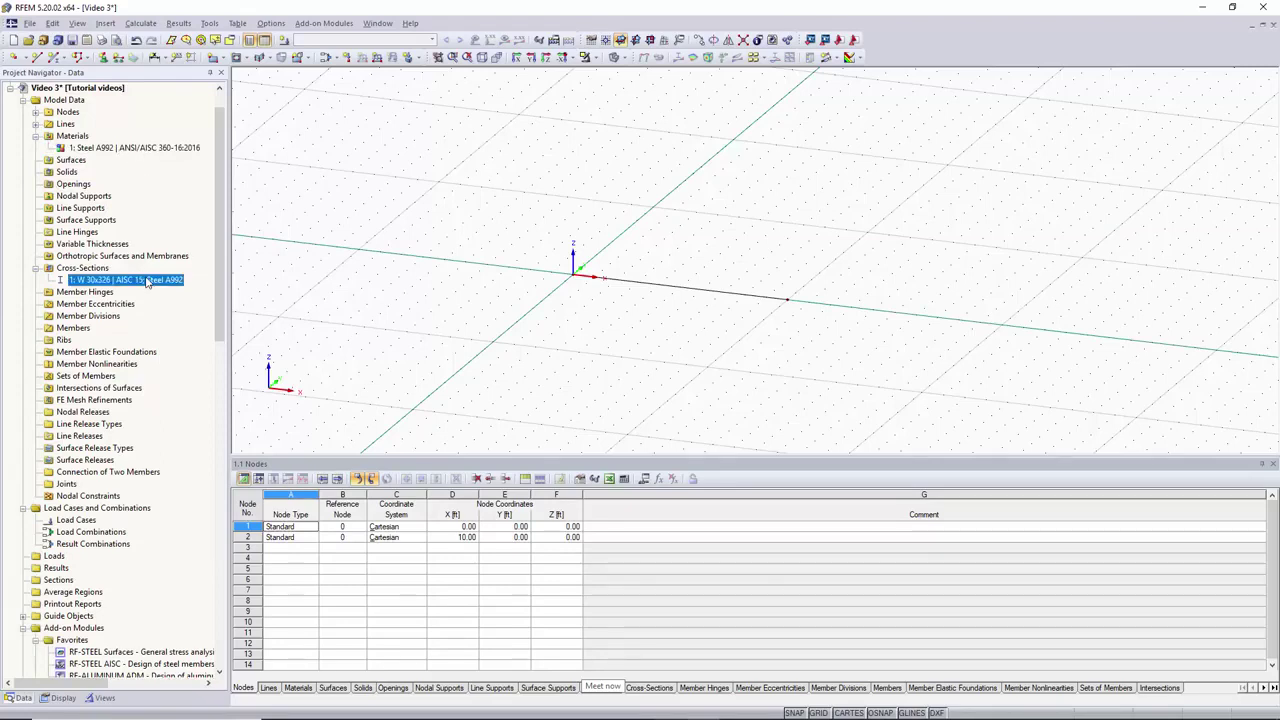
click(73, 329)
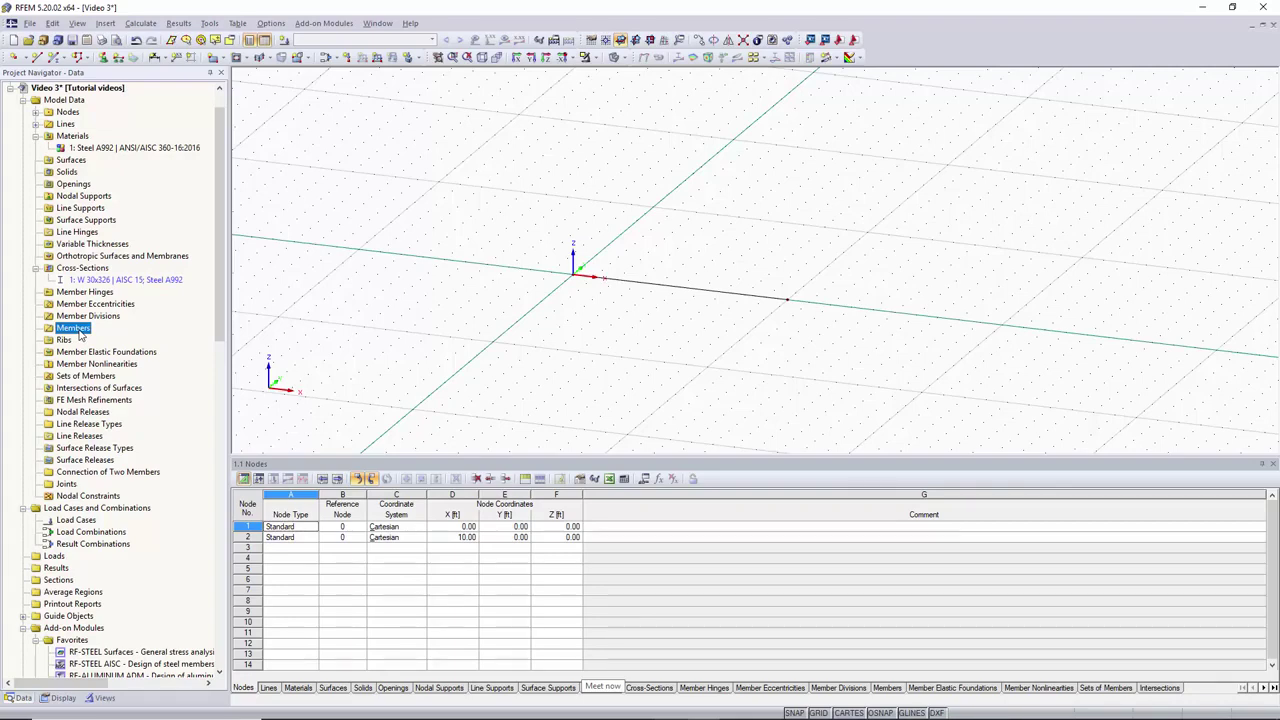
- Create member 1 on line 1 as a Beam with 0° section rotation
right_click(80, 334)
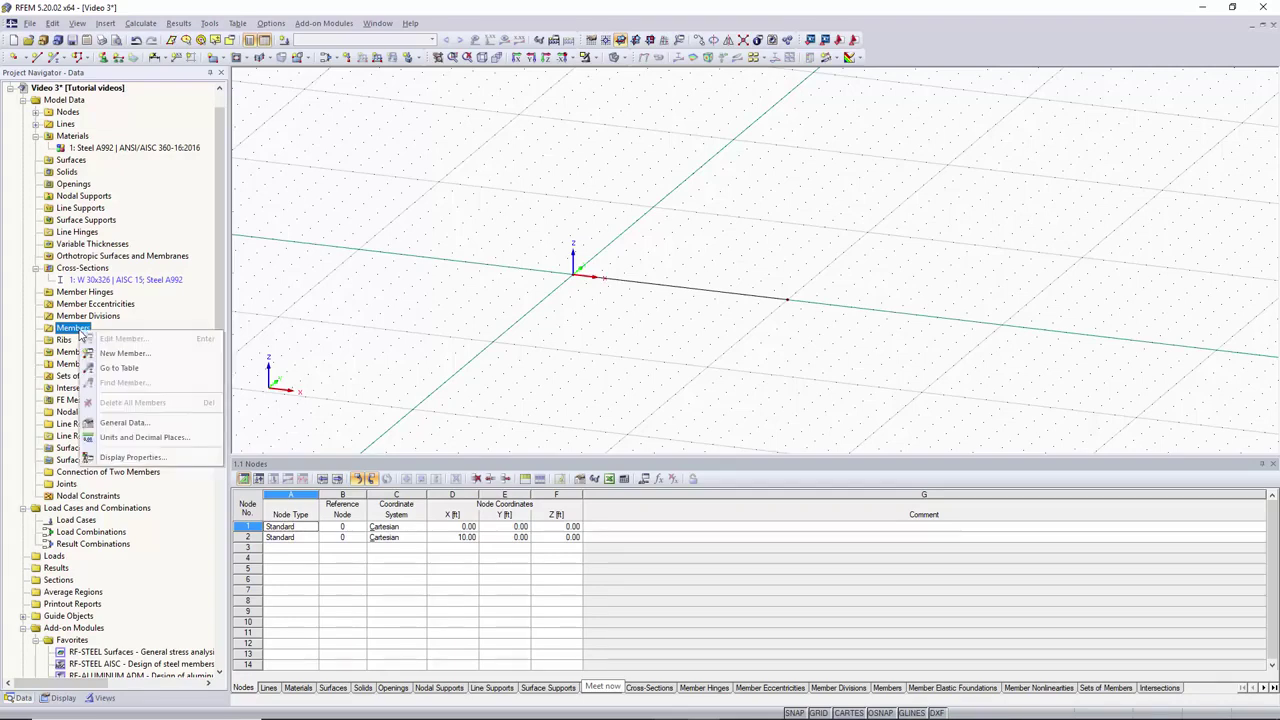
click(155, 358)
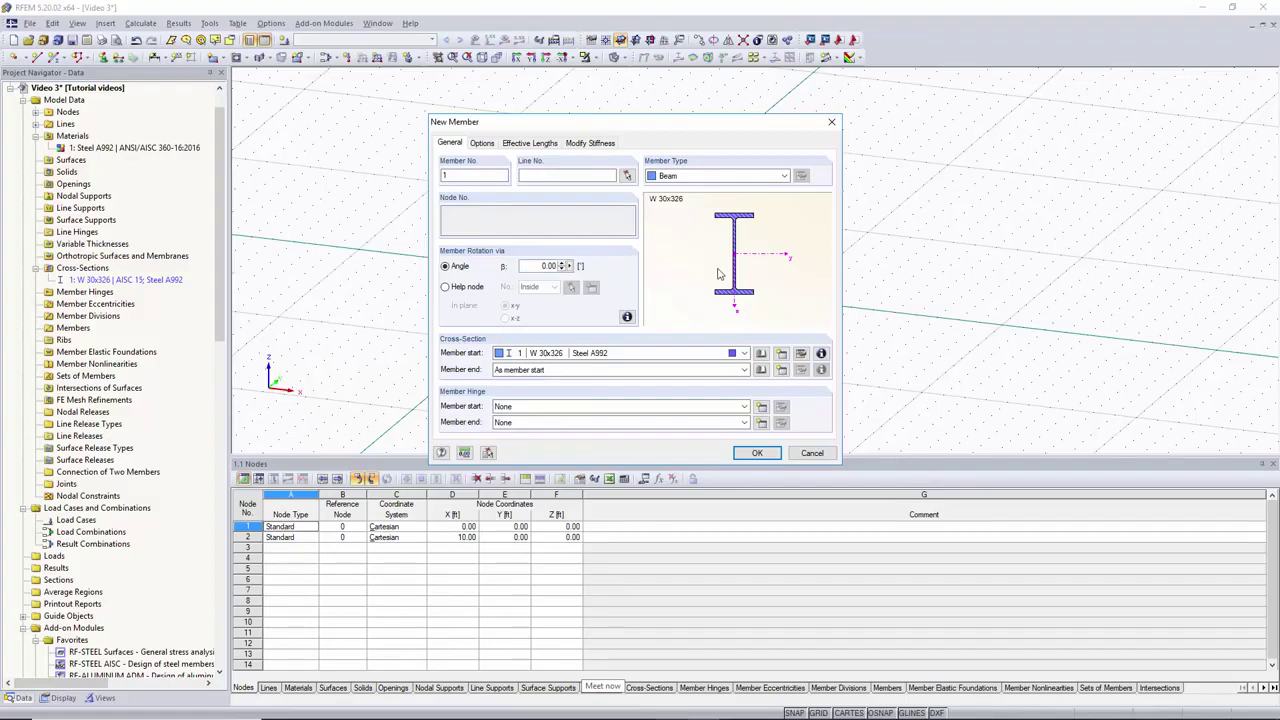
click(605, 177)
click(628, 176)
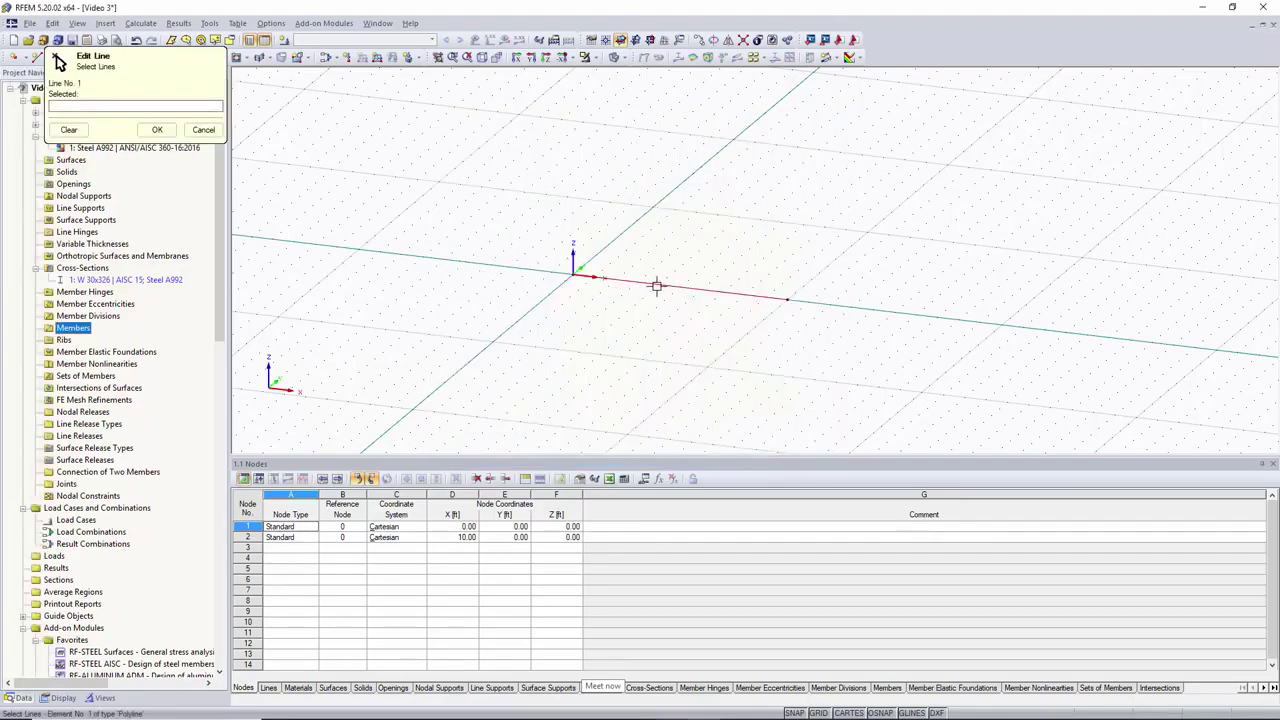
click(157, 129)
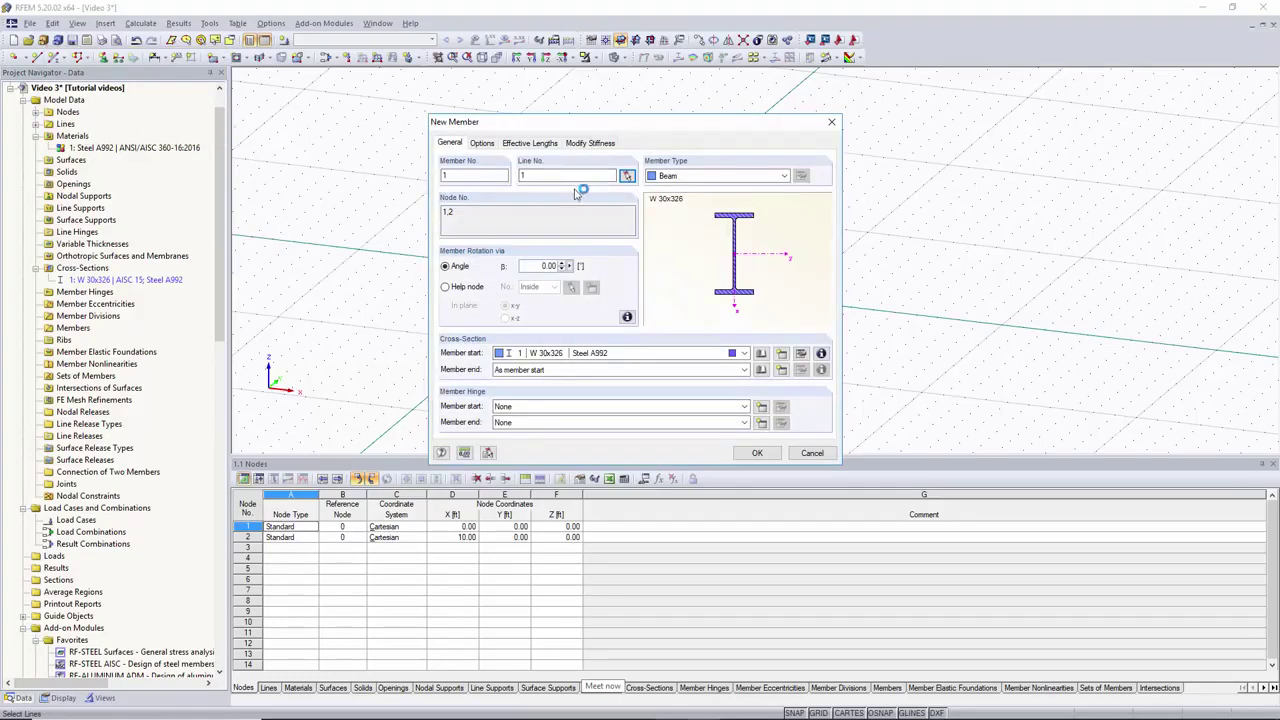
click(785, 176)
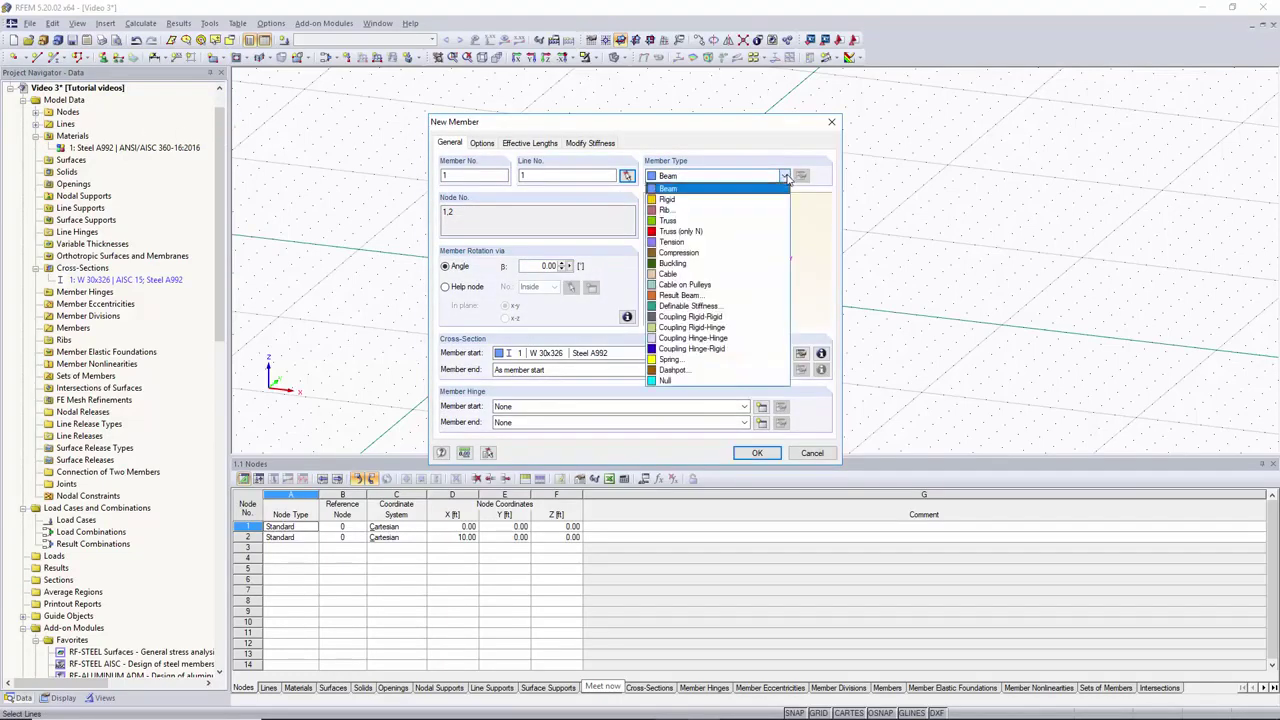
click(785, 176)
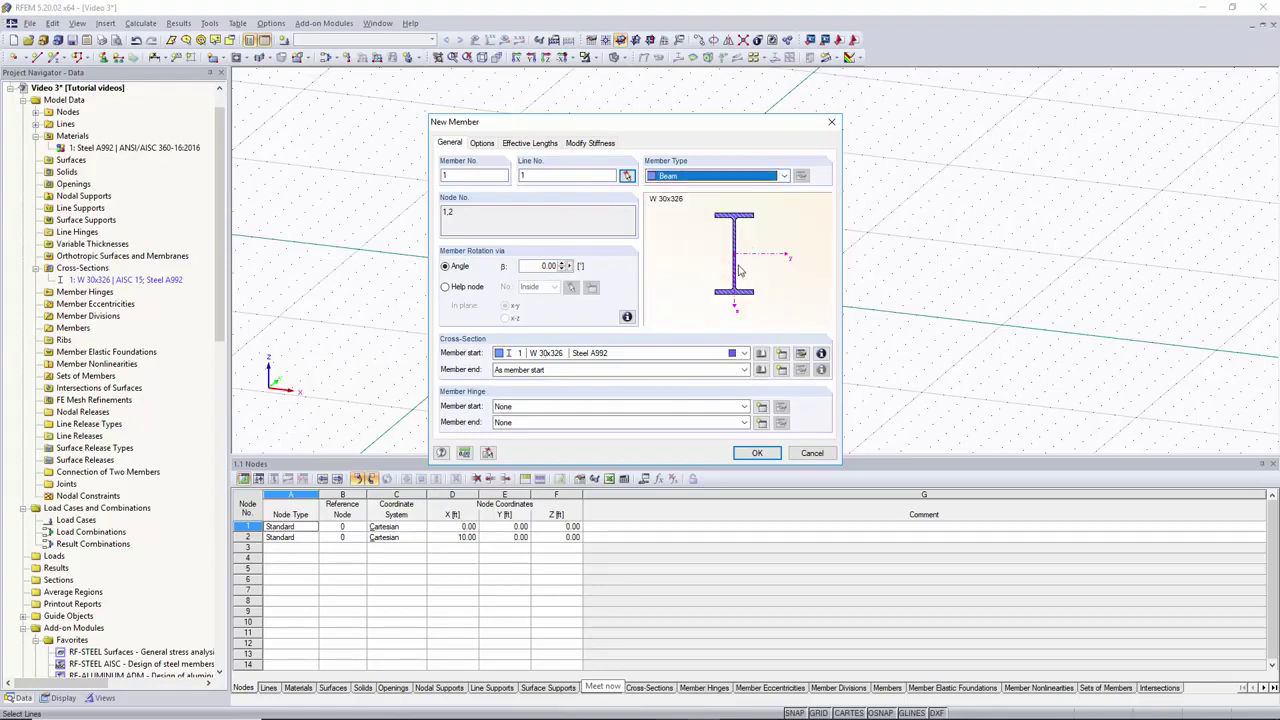
click(550, 267)
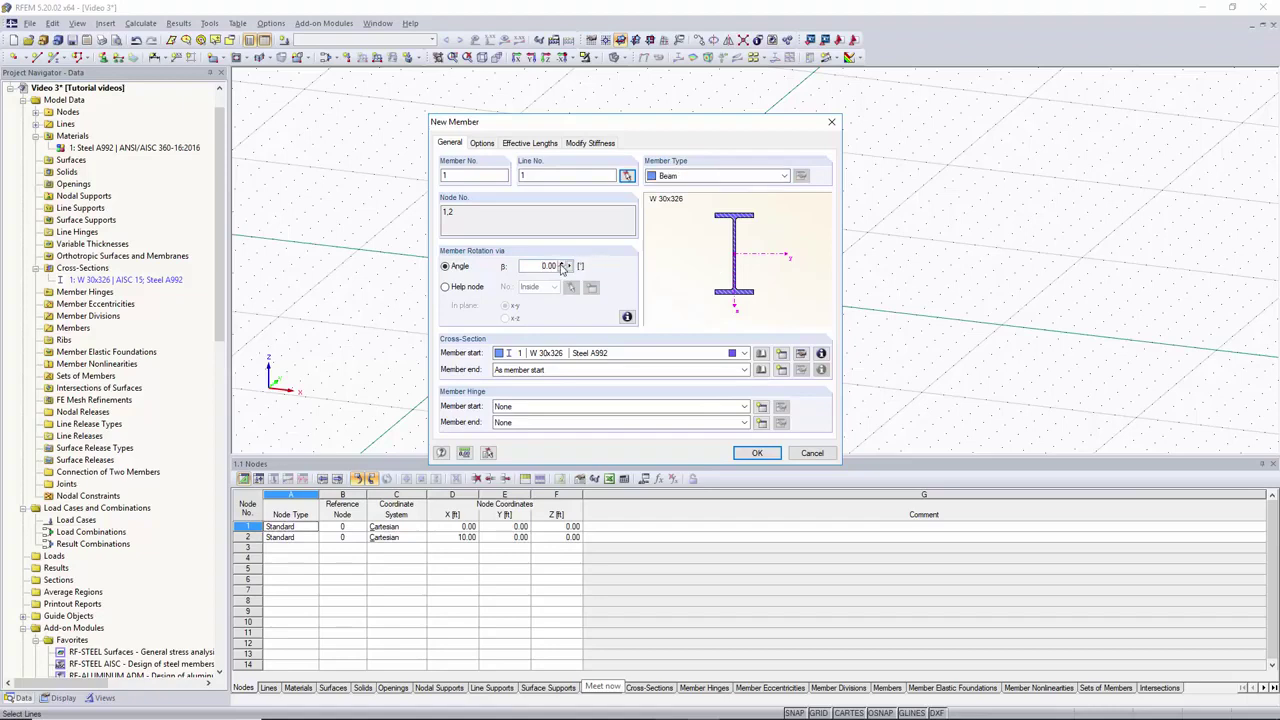
click(564, 263)
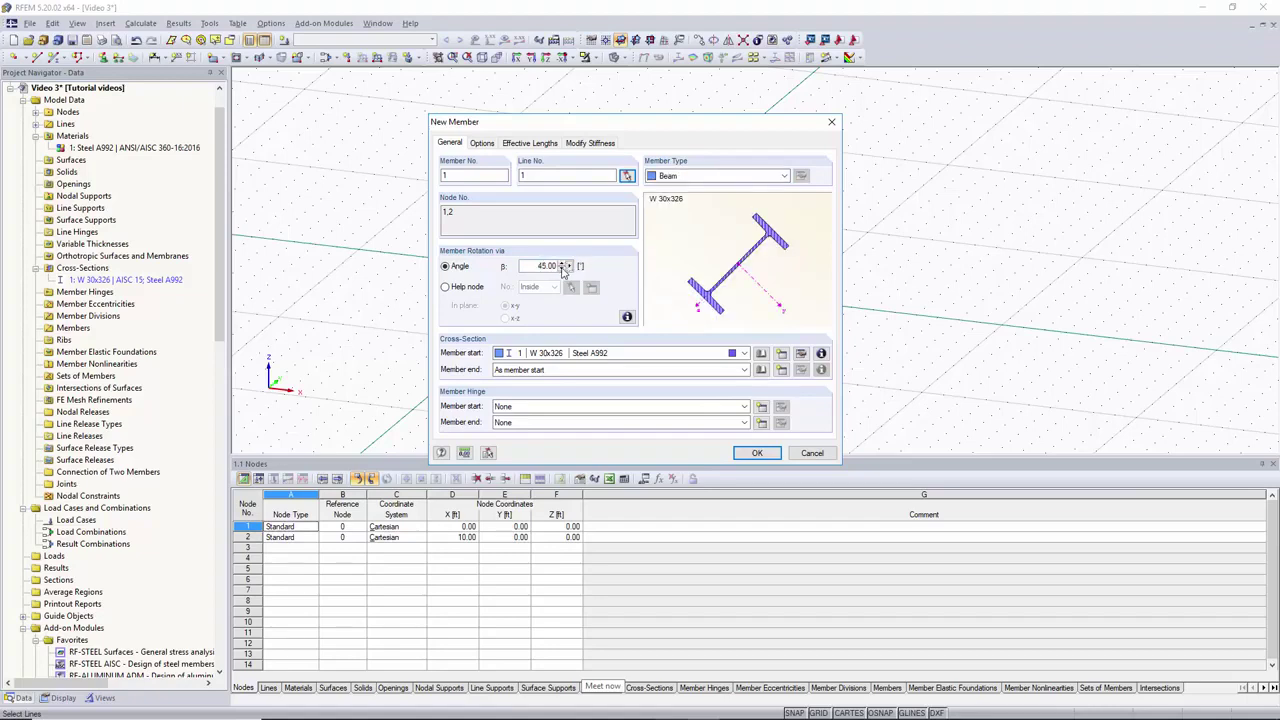
click(564, 269)
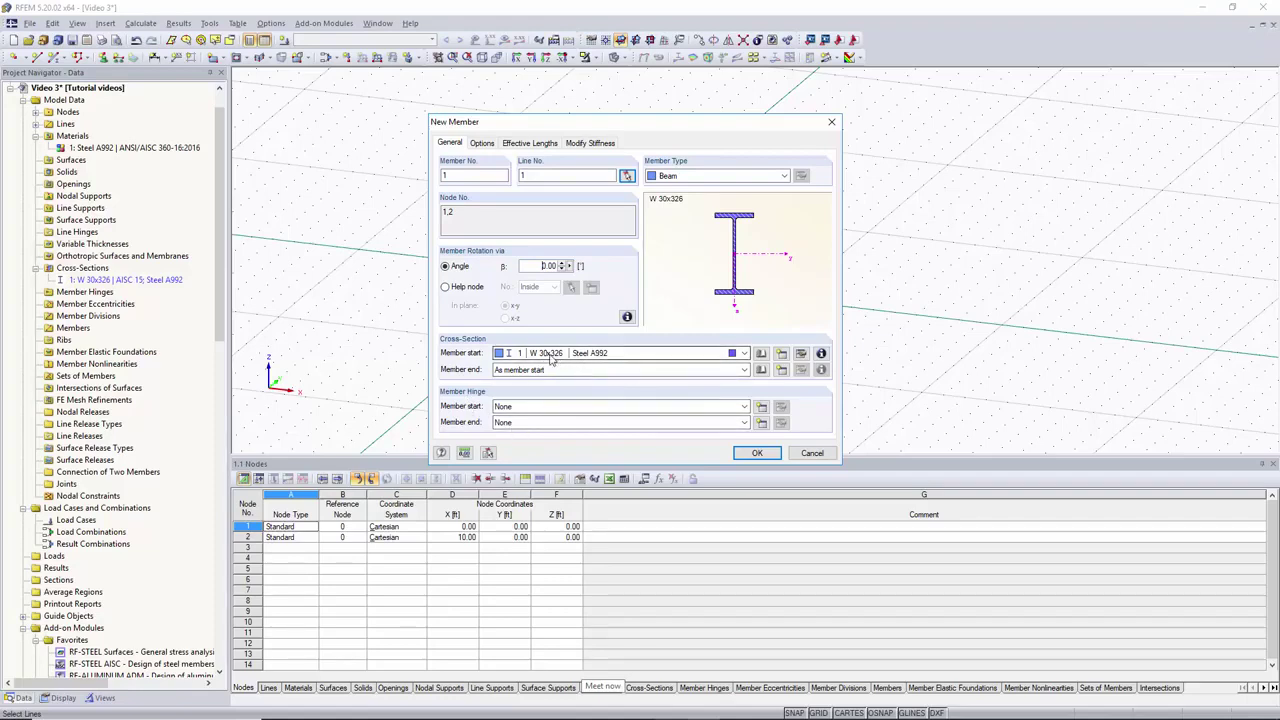
click(743, 456)
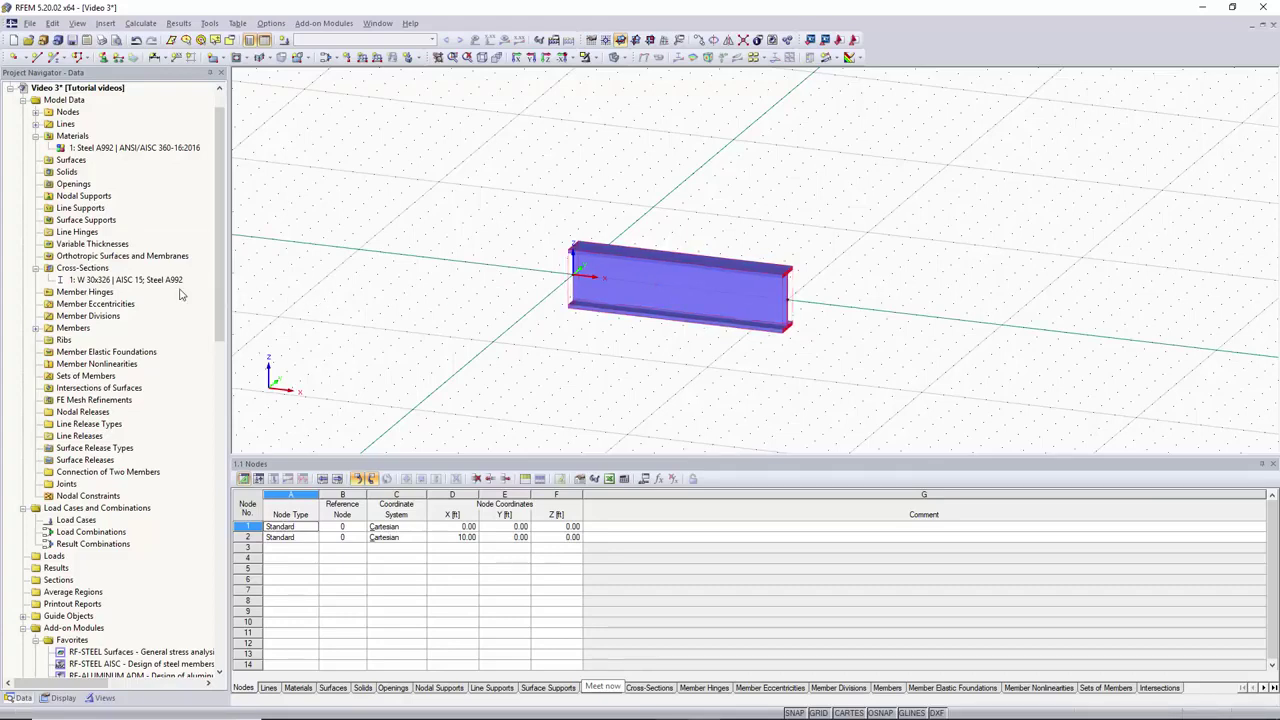
- Define nodal support 1 with ux, uy, uz fixed and φX, φY, φZ free
click(105, 23)
mouse_move(134, 36)
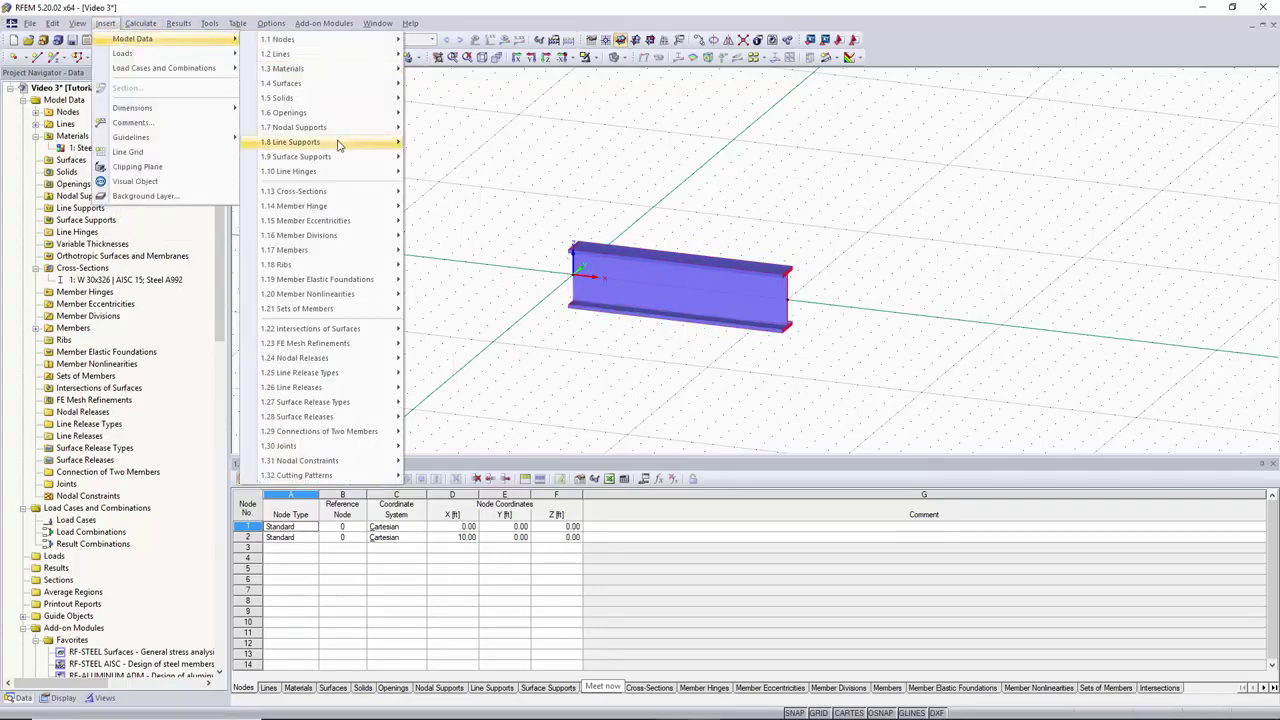
mouse_move(338, 146)
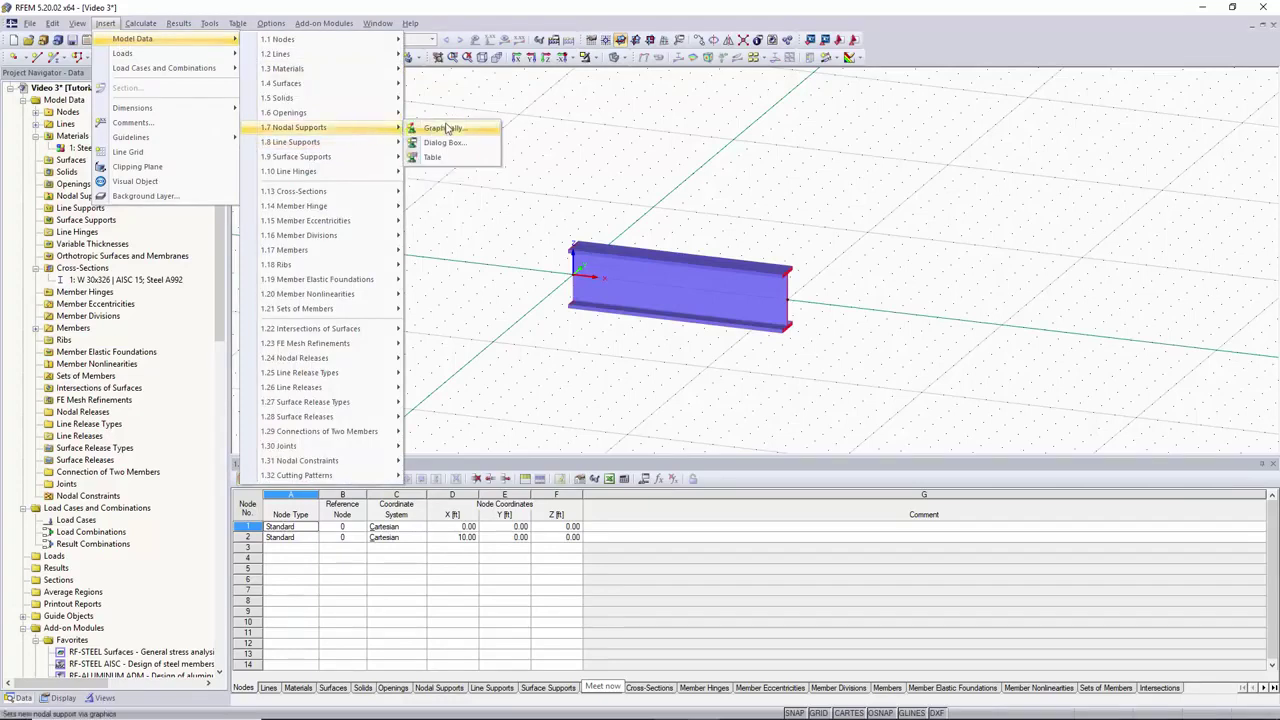
click(463, 232)
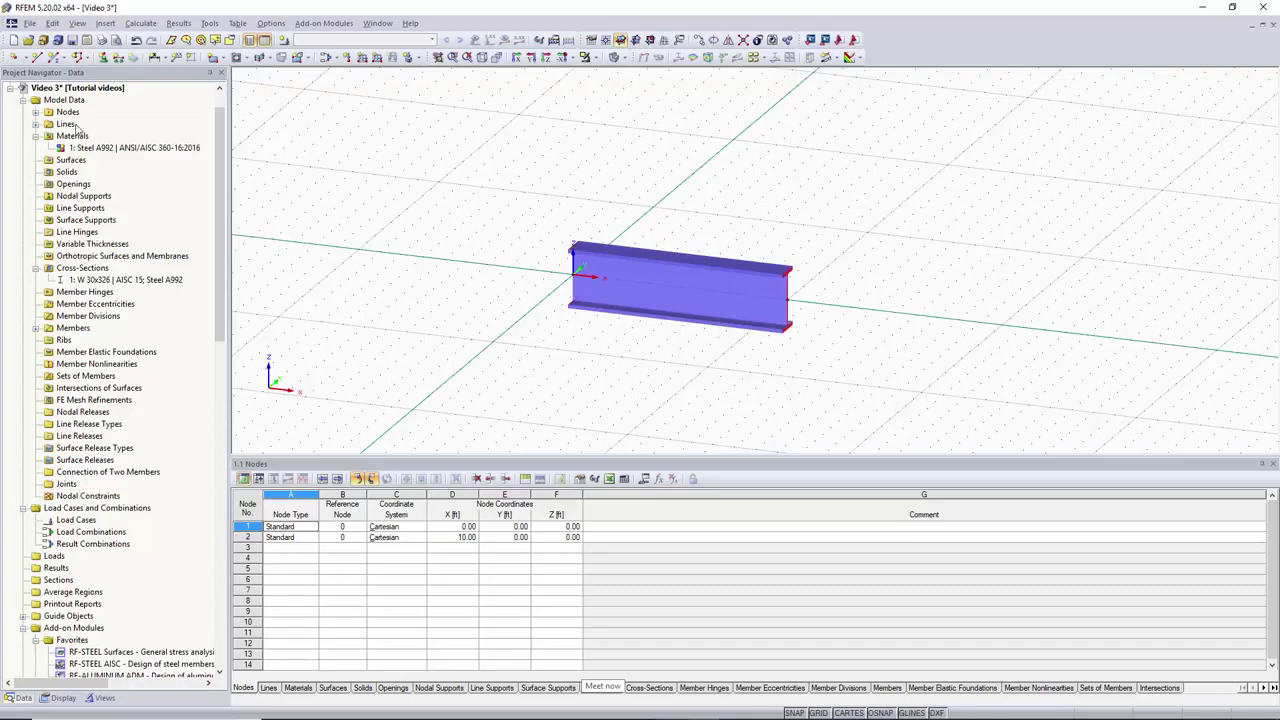
right_click(86, 199)
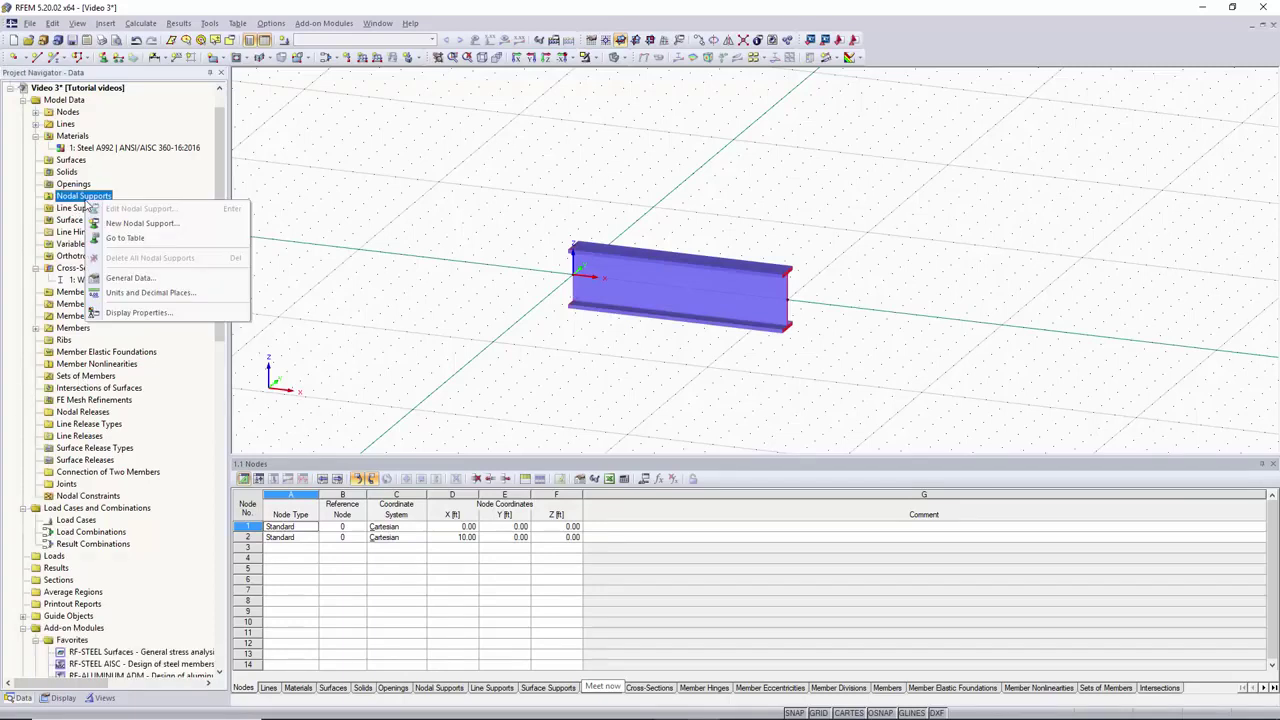
click(157, 229)
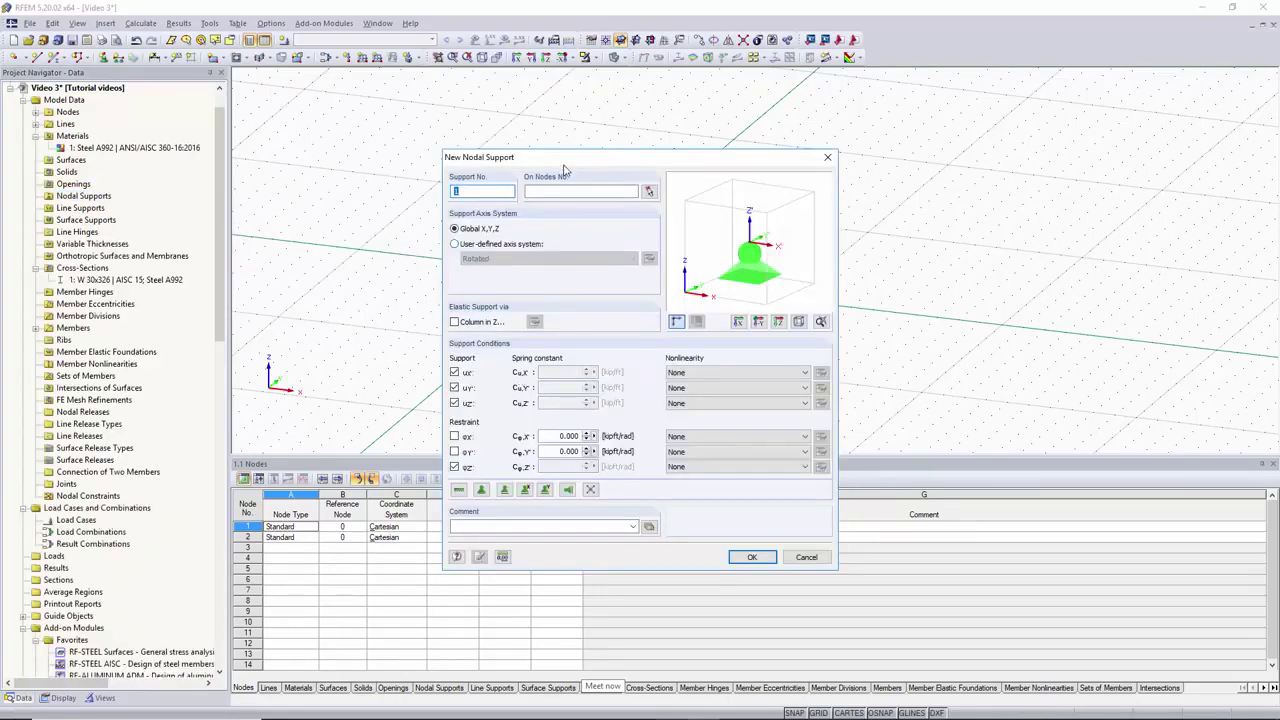
drag(586, 157, 713, 107)
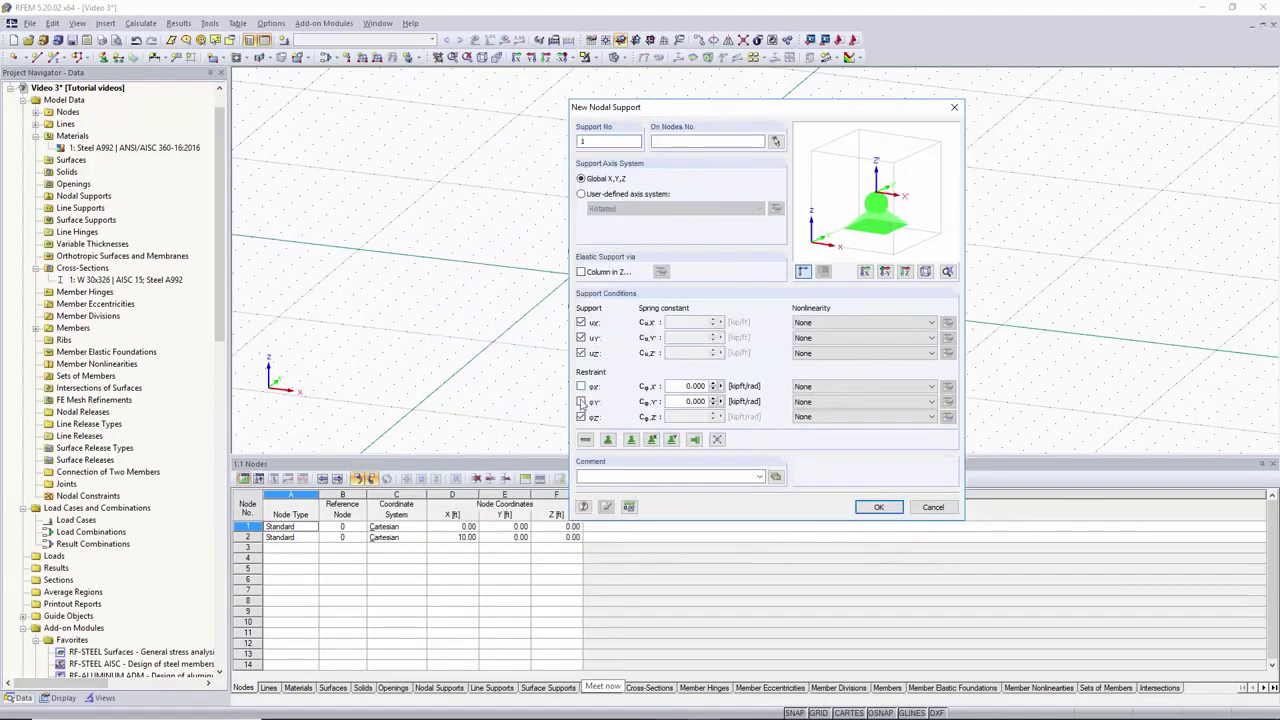
click(582, 416)
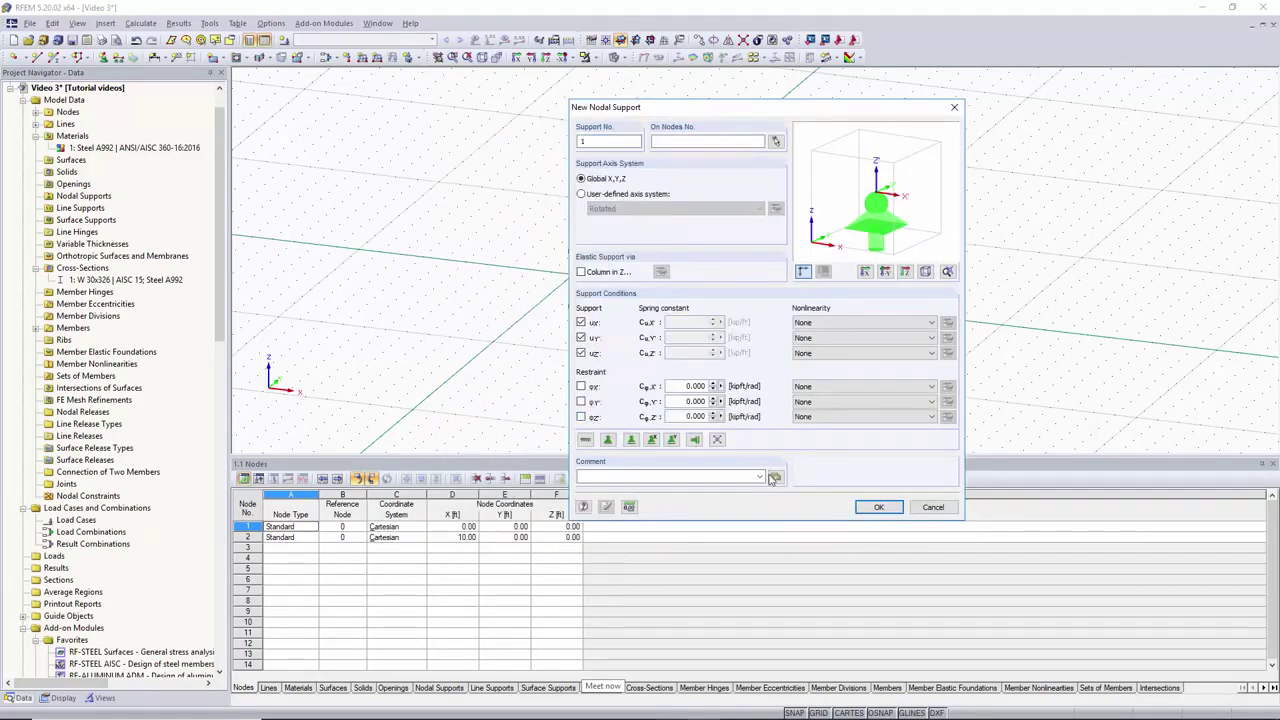
click(890, 507)
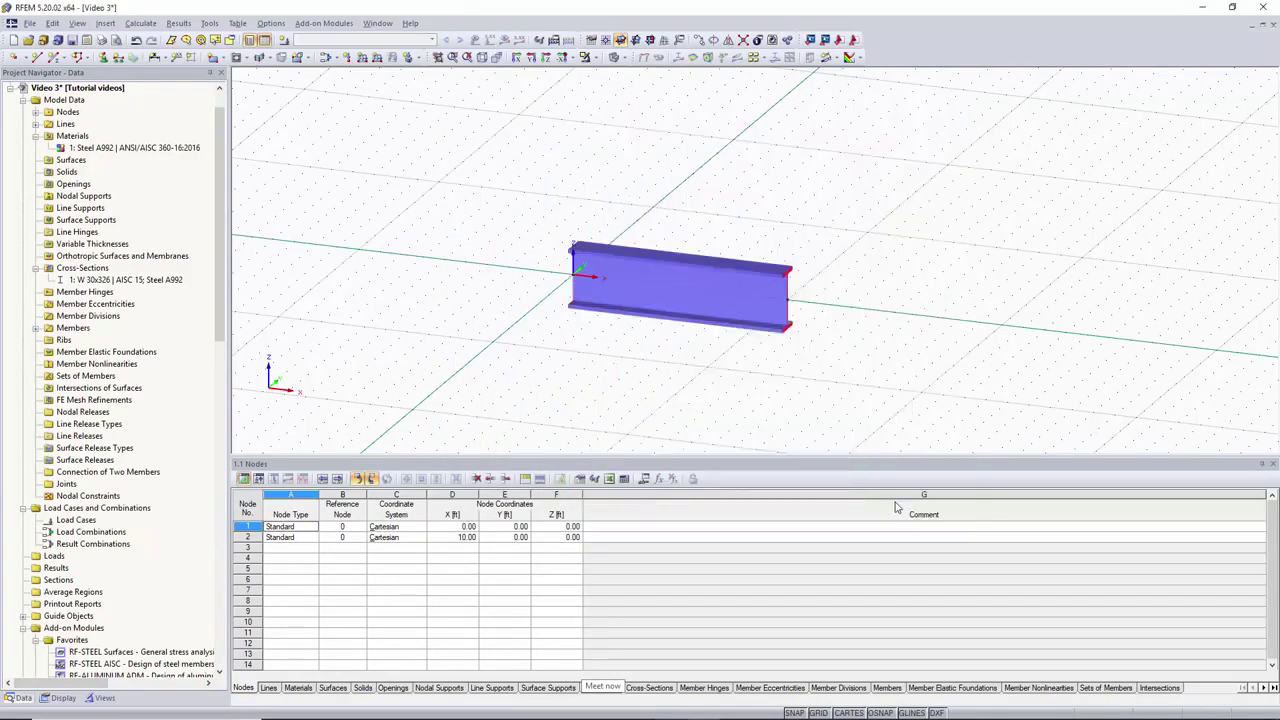
- Edit nodal support 1 and confirm it as a hinged support at node 1
right_click(94, 197)
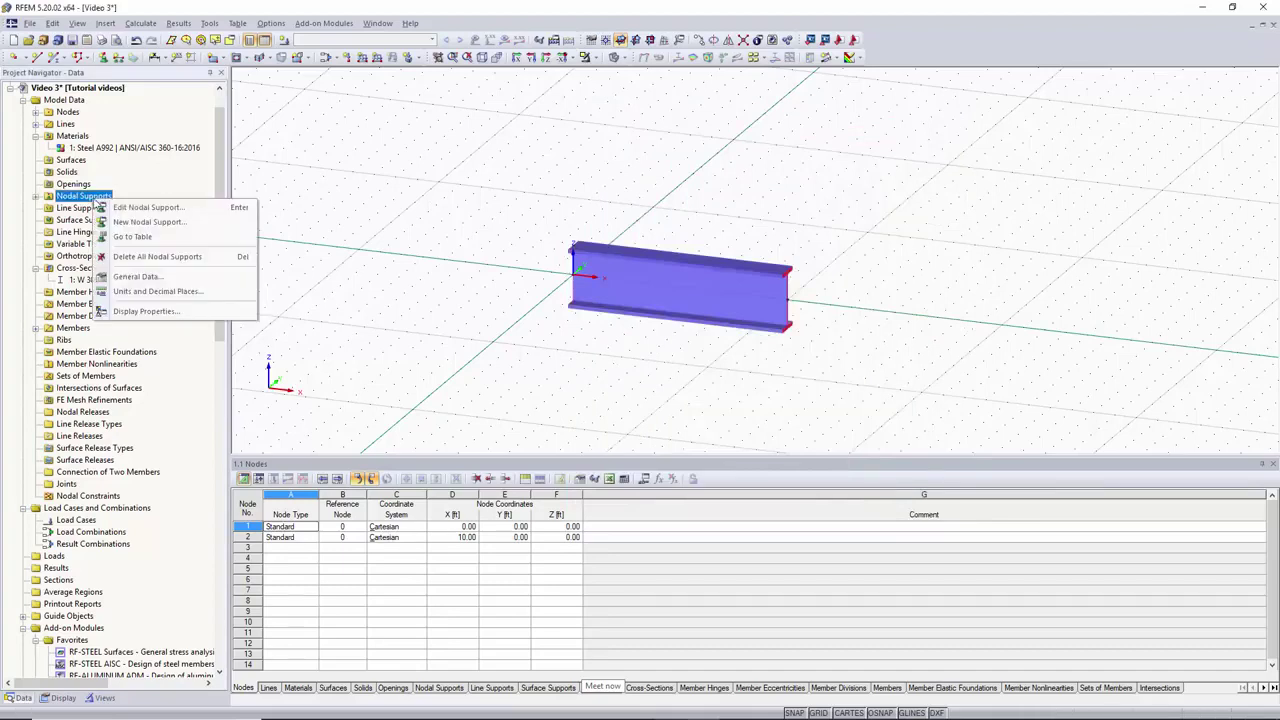
click(157, 210)
click(711, 360)
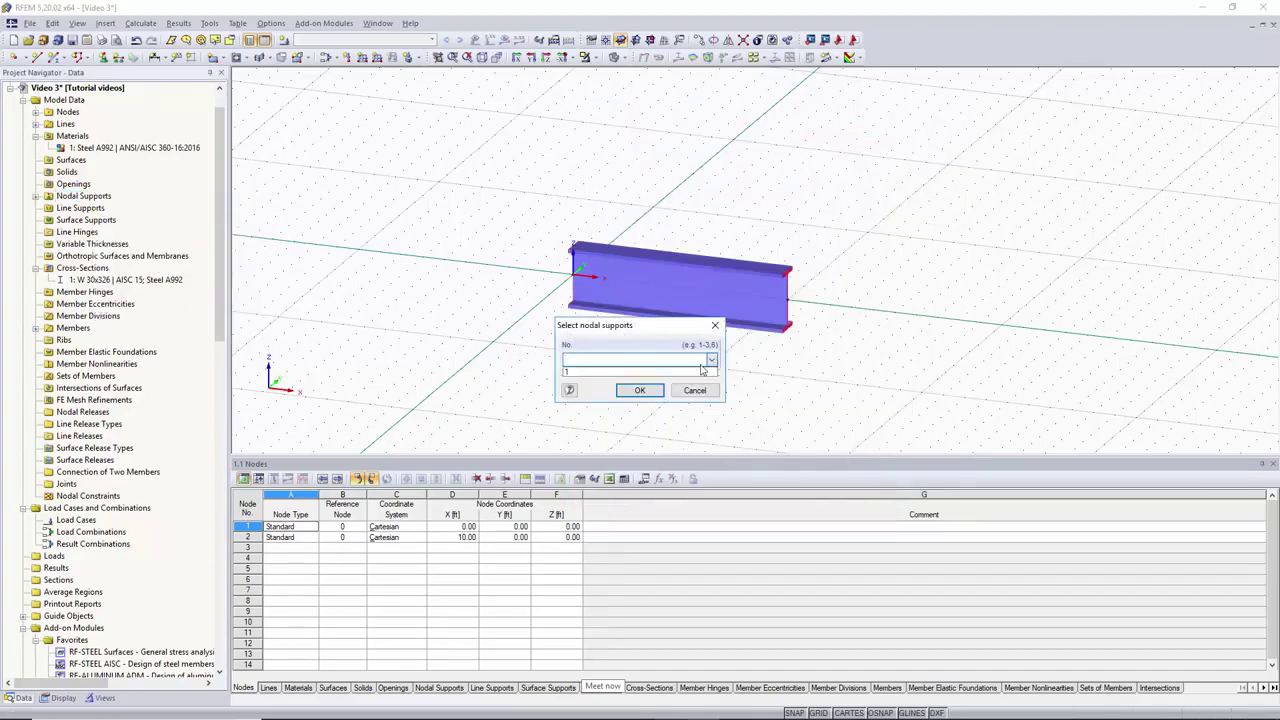
click(606, 374)
click(640, 390)
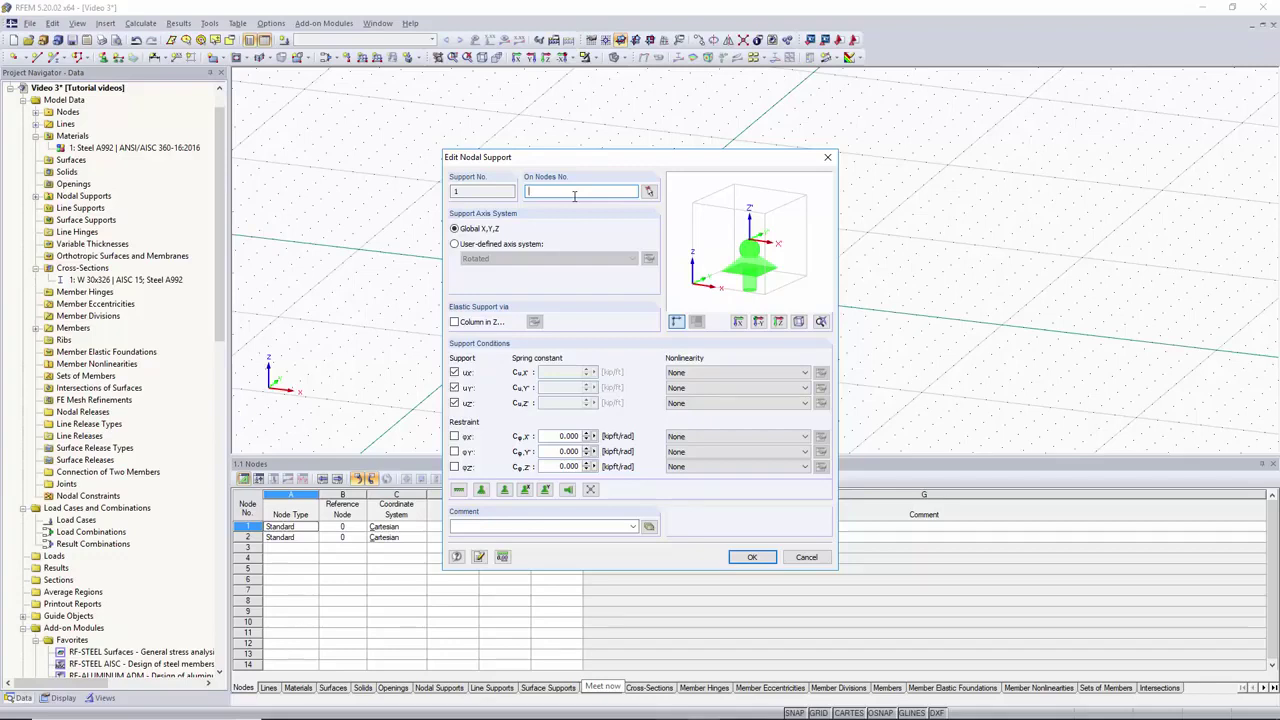
click(752, 557)
scroll(585, 307, up, 5)
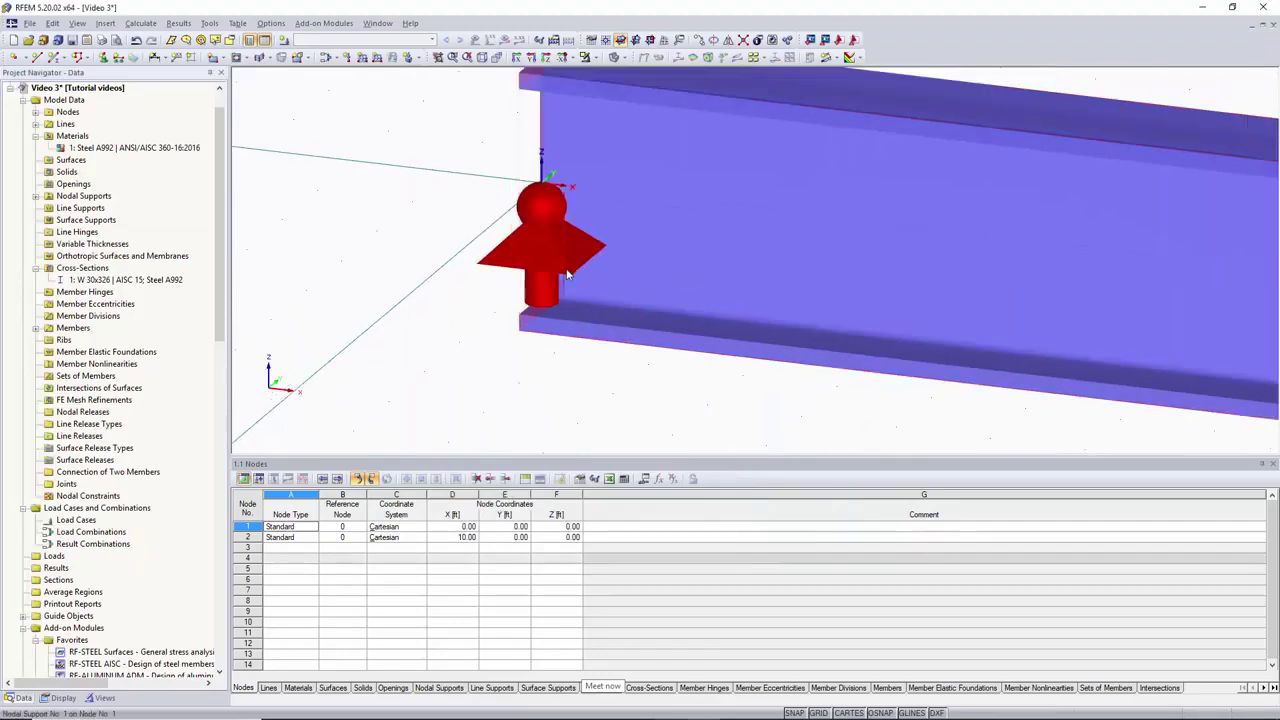
scroll(440, 278, down, 4)
scroll(440, 278, down, 1)
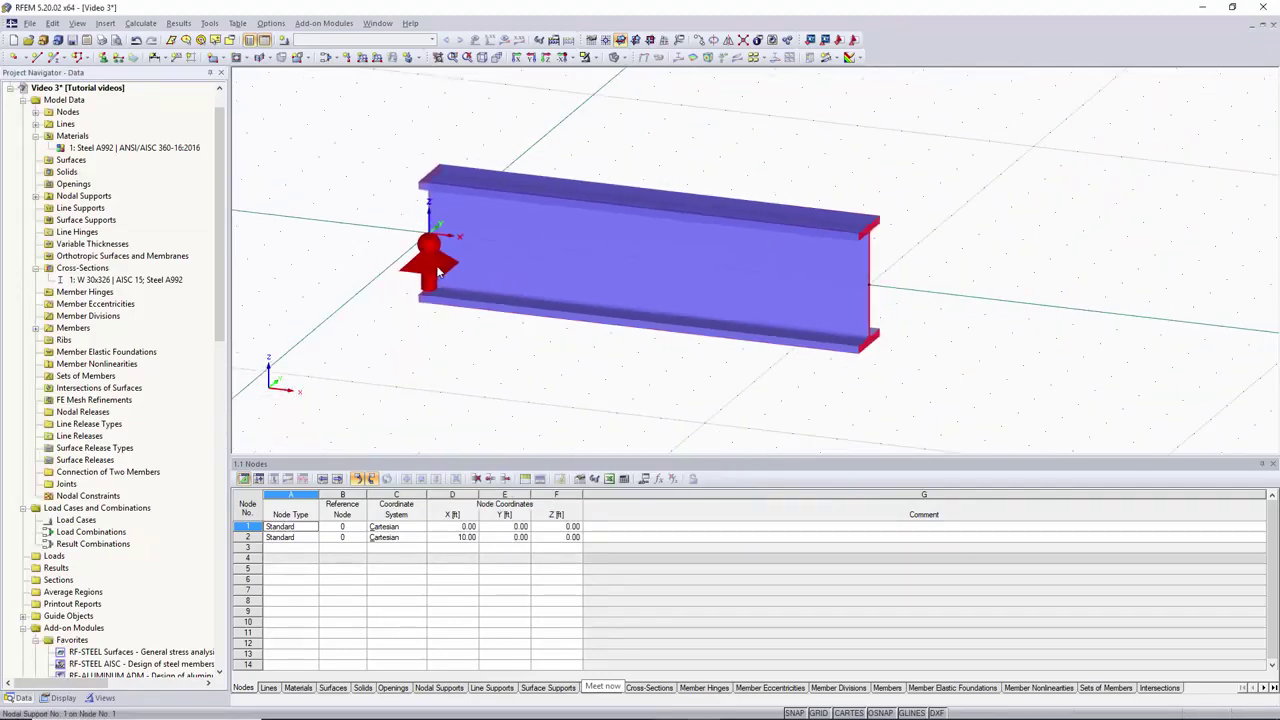
- Add nodal support 2 on node 2 with ux and φZ free and φX restrained
right_click(88, 197)
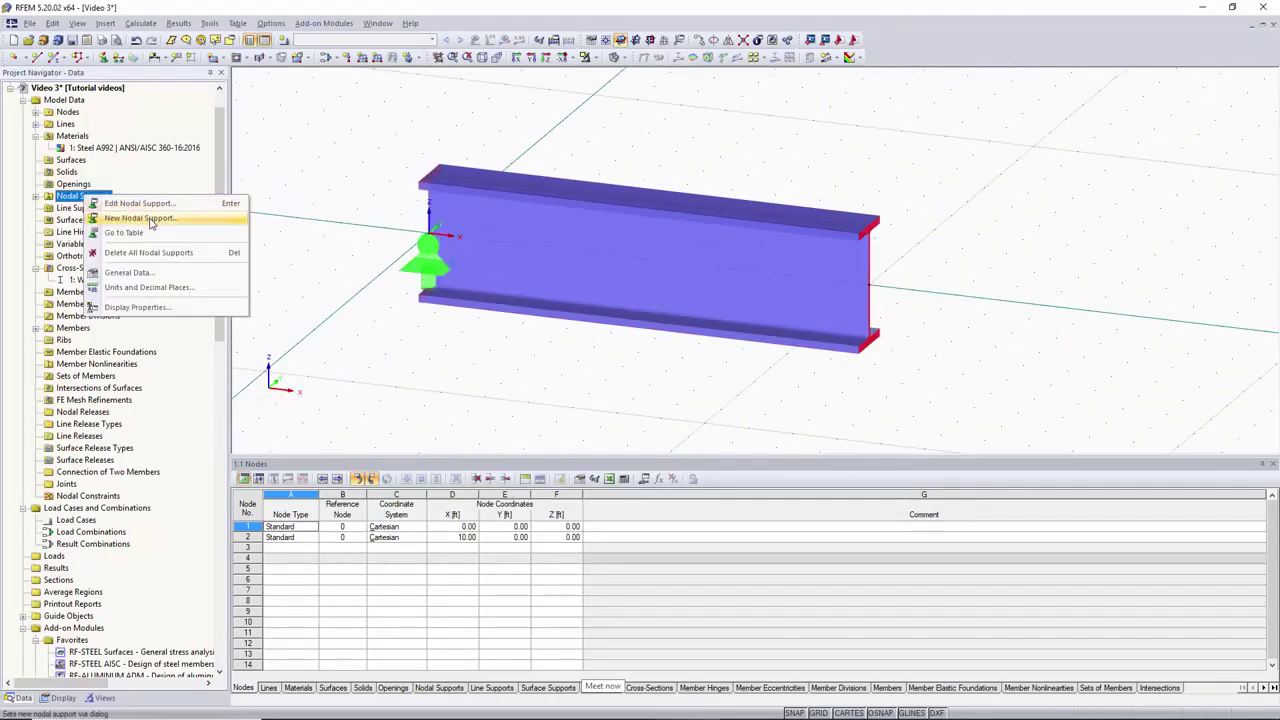
click(150, 220)
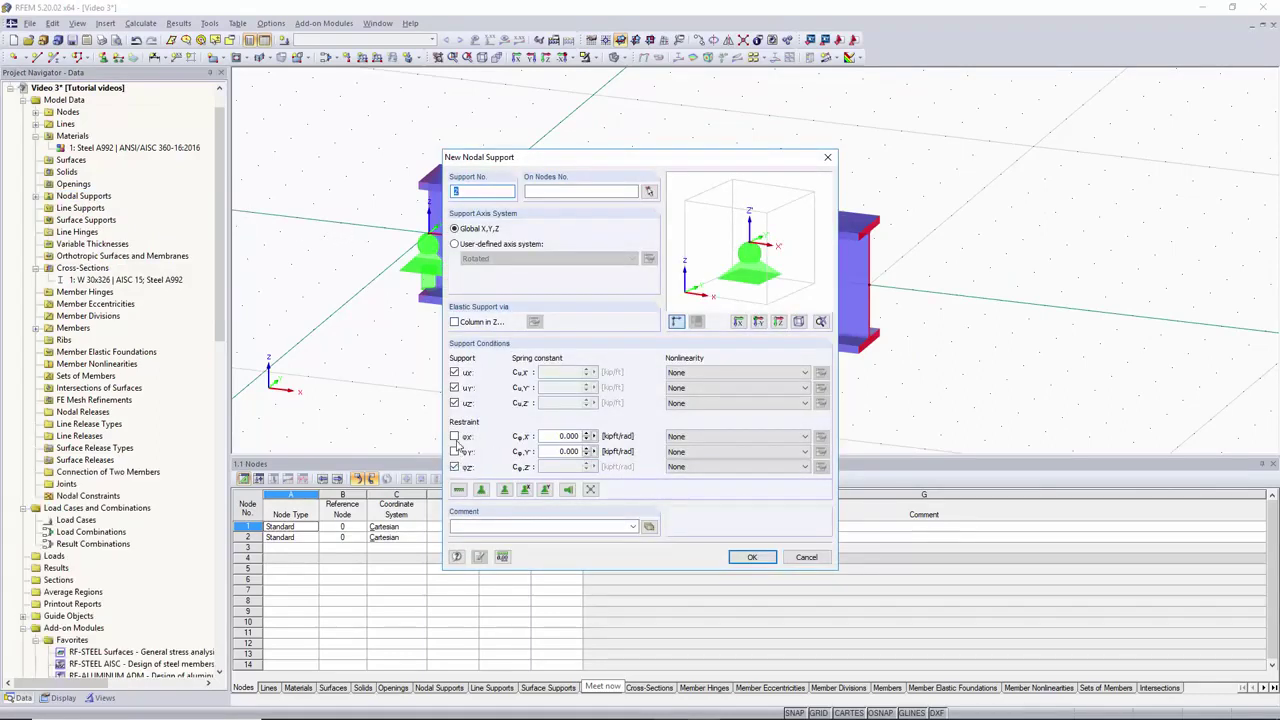
click(455, 467)
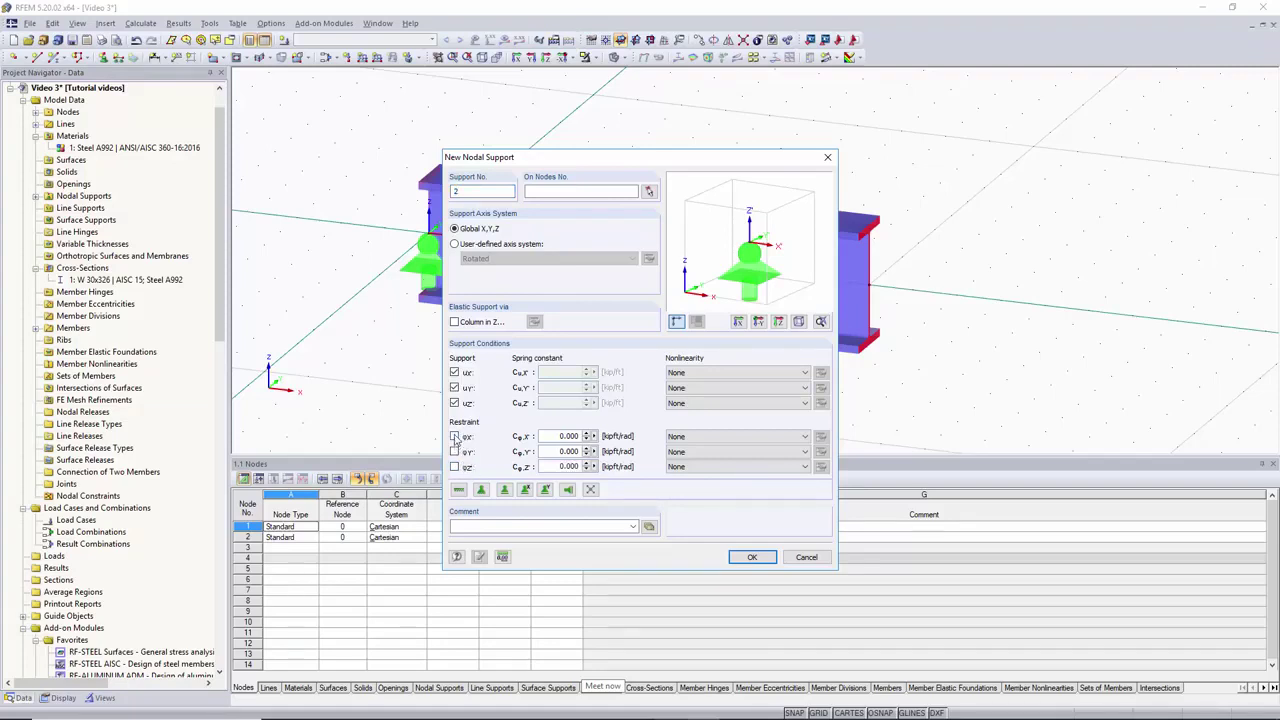
click(455, 437)
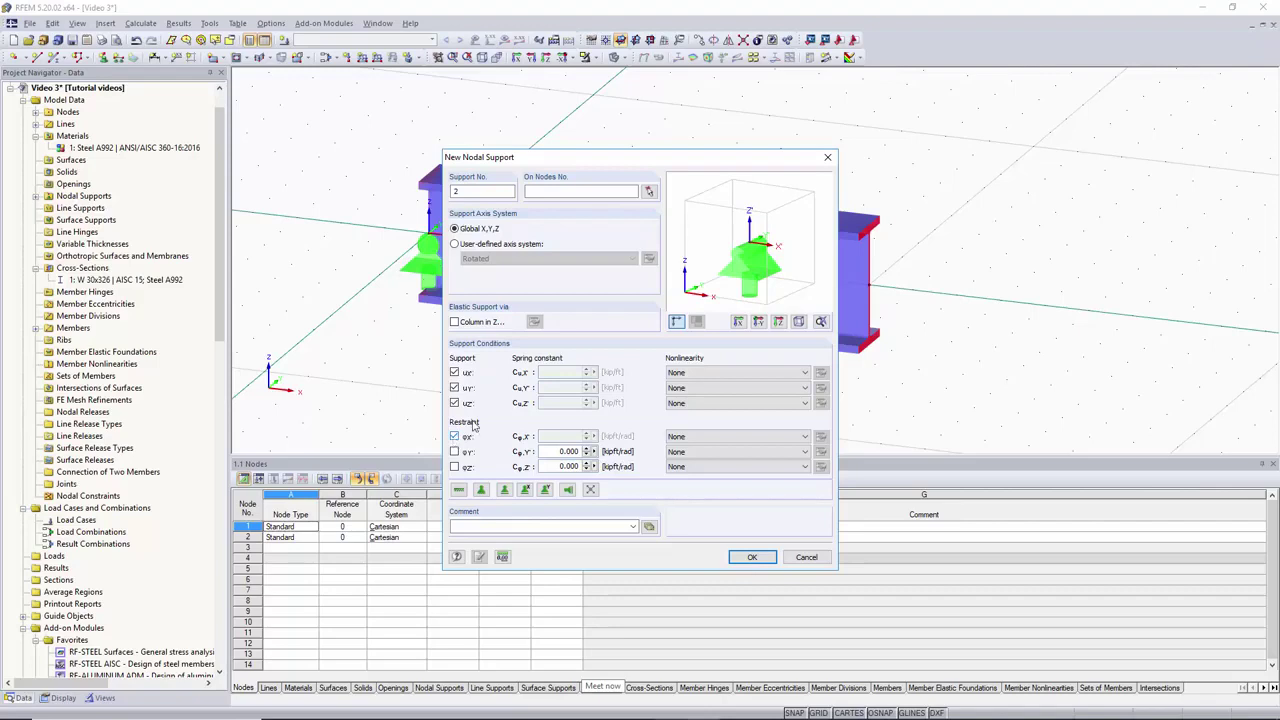
click(455, 373)
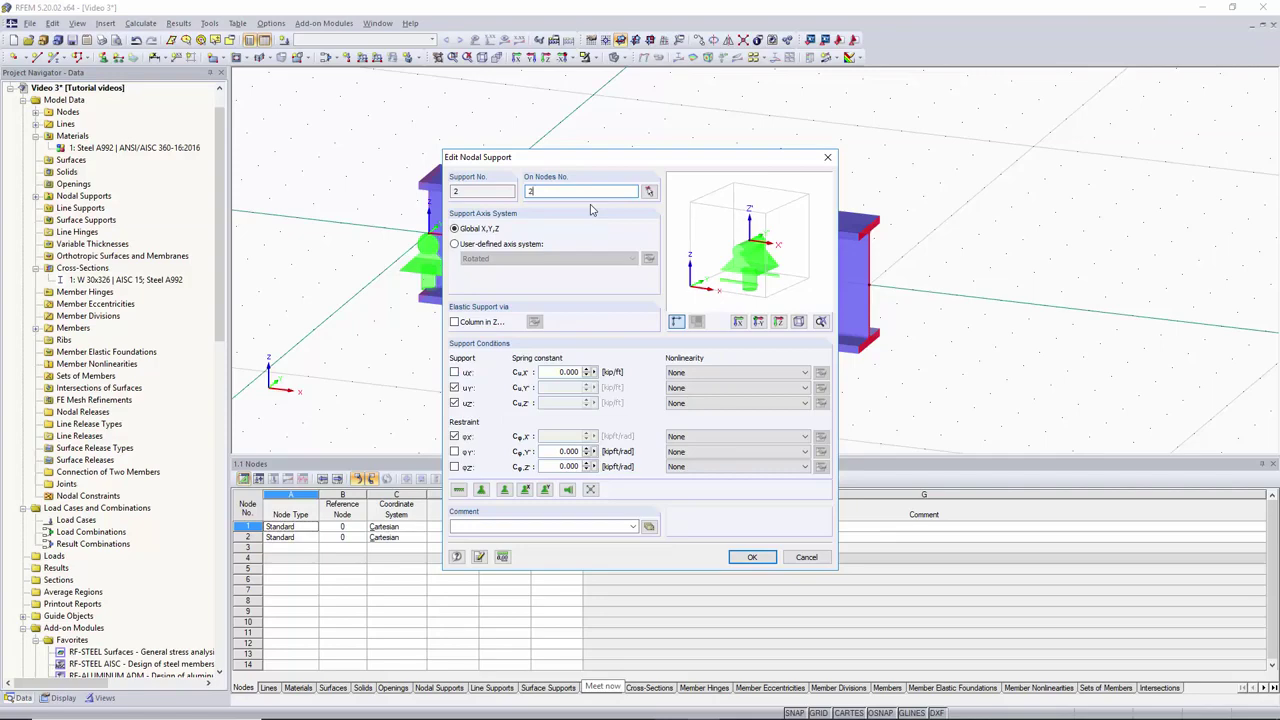
key(Return)
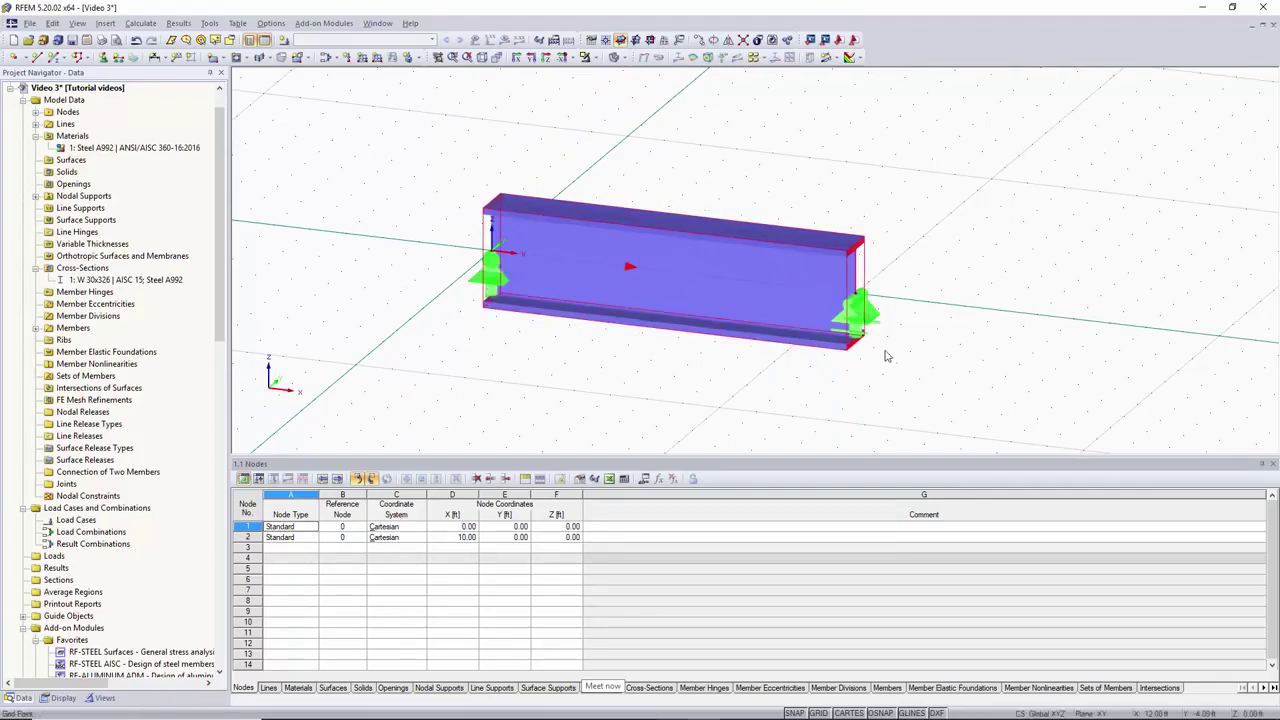
- Create load case LC1 'Dead load' with action category Dead and self-weight active
scroll(540, 218, down, 2)
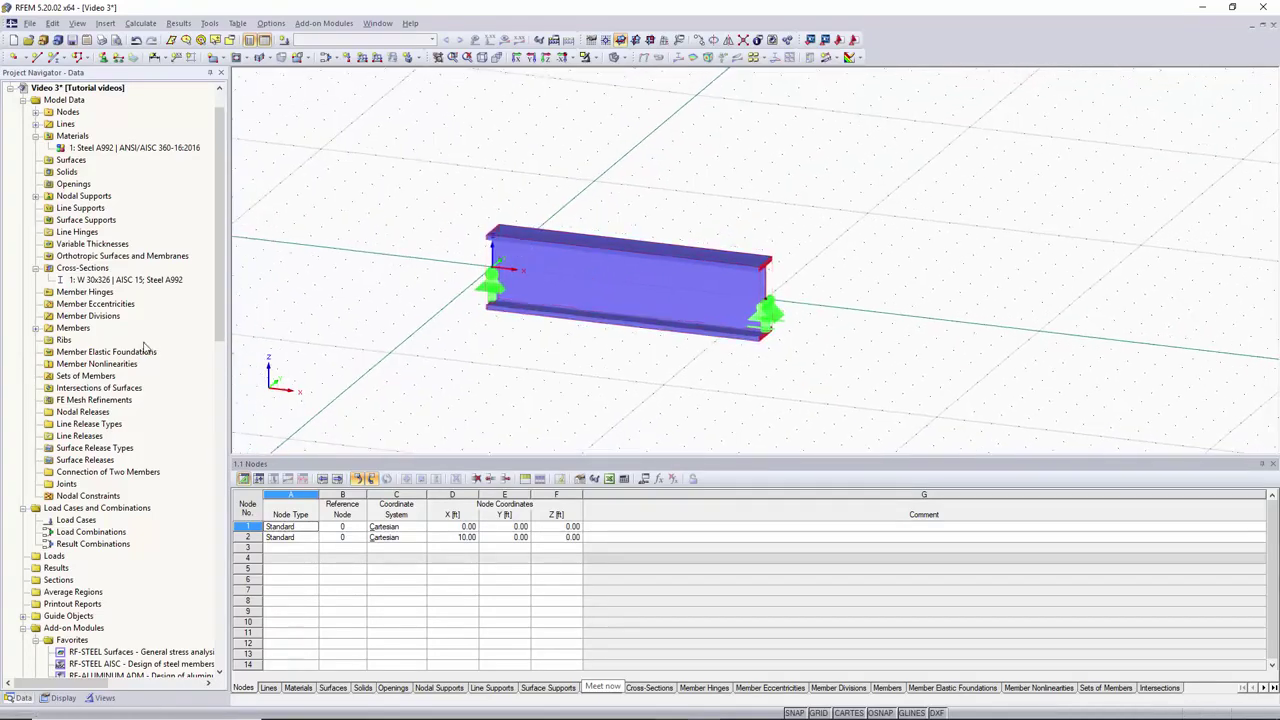
scroll(143, 347, down, 4)
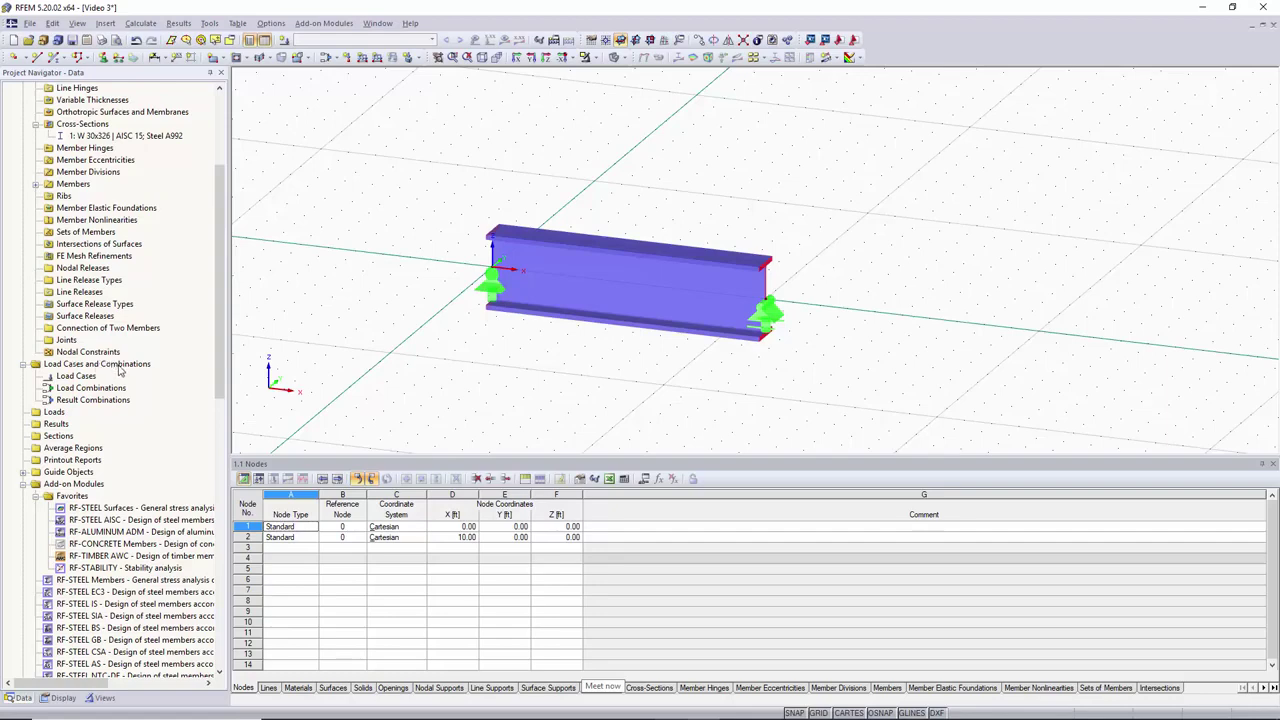
right_click(83, 378)
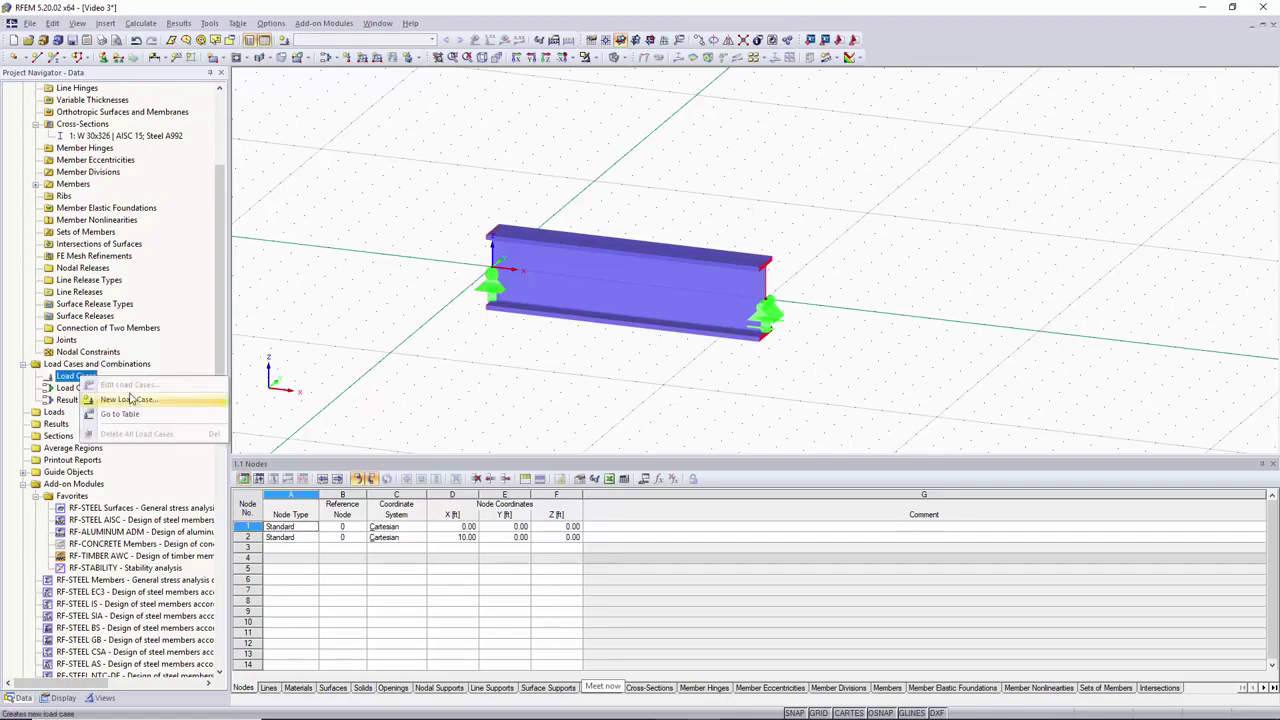
click(131, 400)
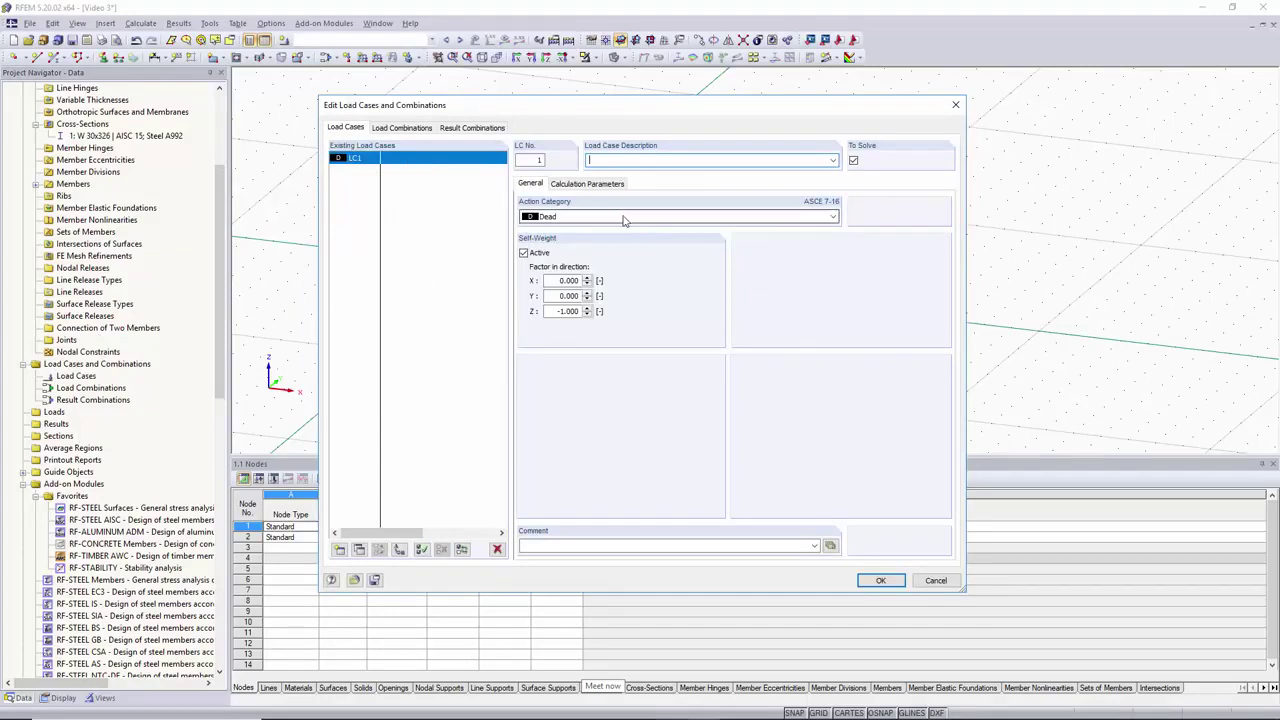
click(832, 217)
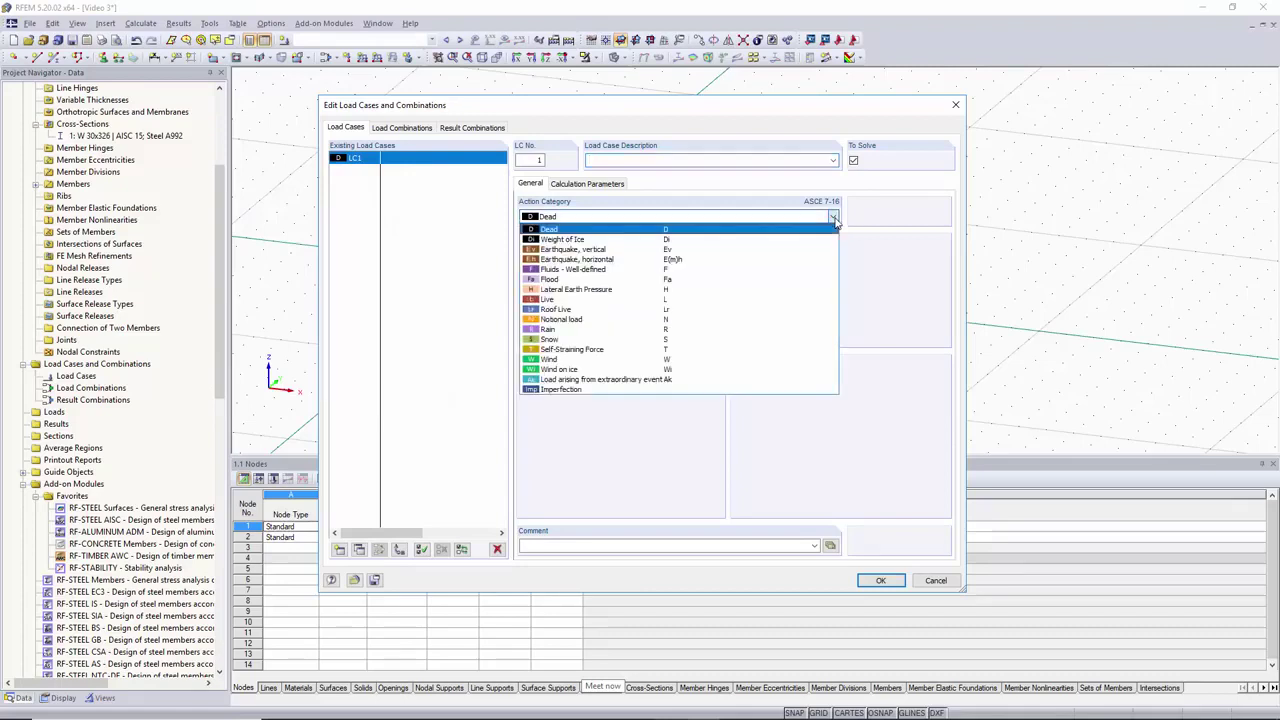
click(832, 217)
click(664, 160)
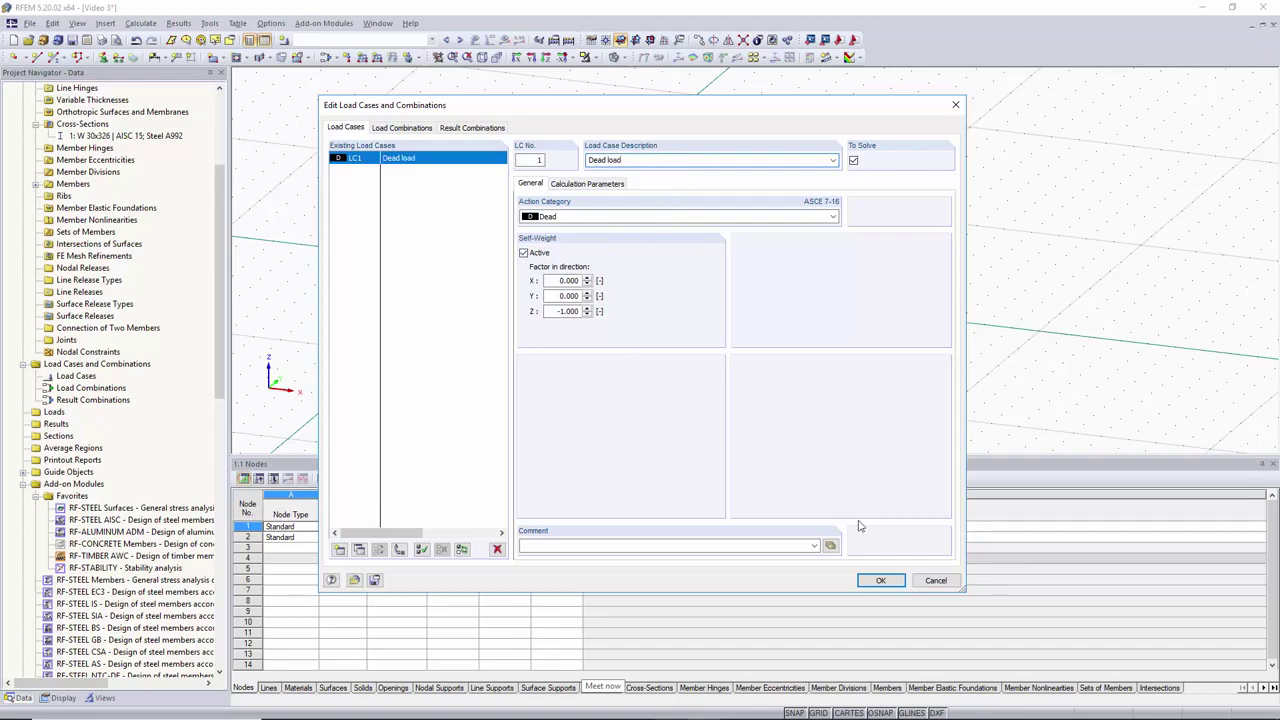
click(881, 581)
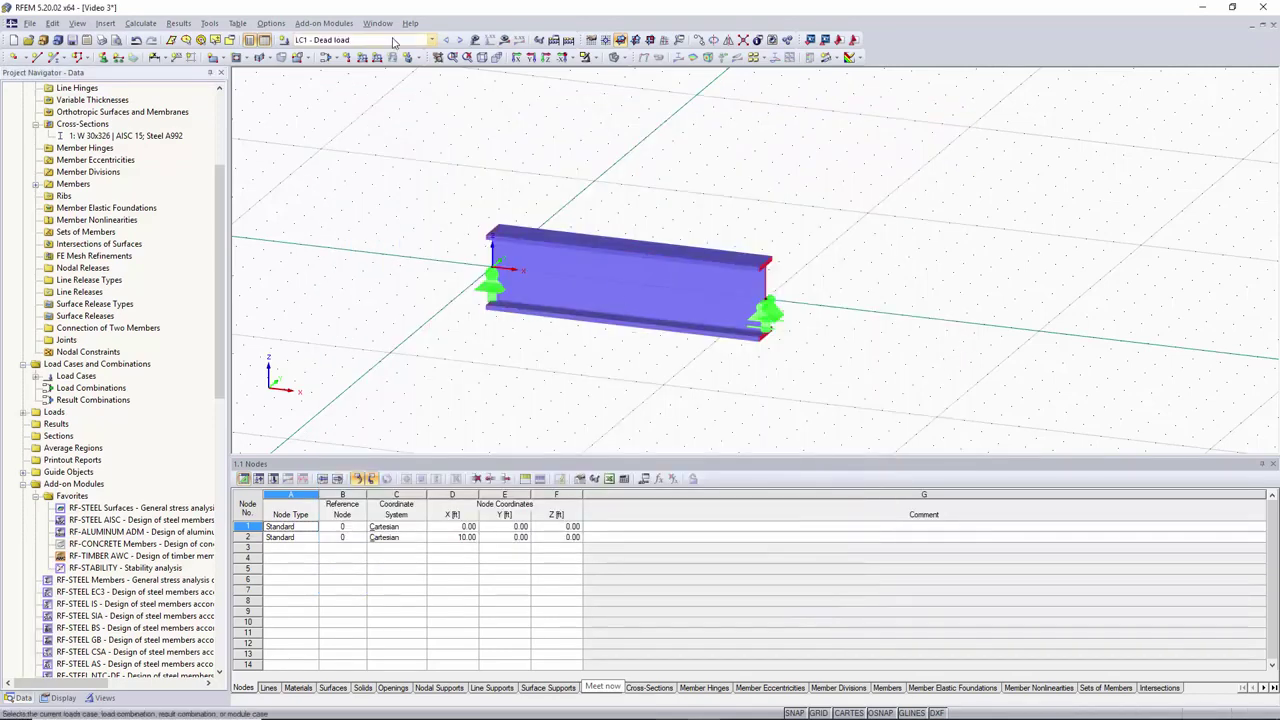
click(380, 42)
- Keep LC1 - Dead load and start a new member load under it
click(380, 51)
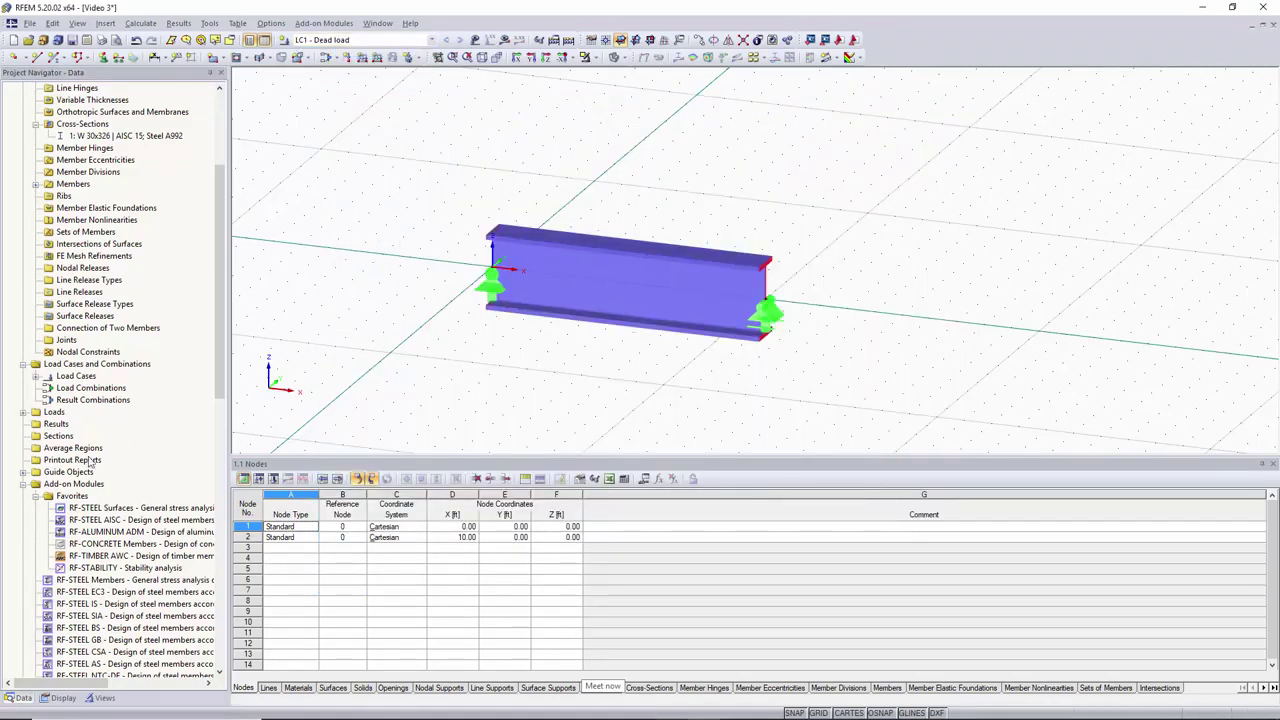
click(23, 412)
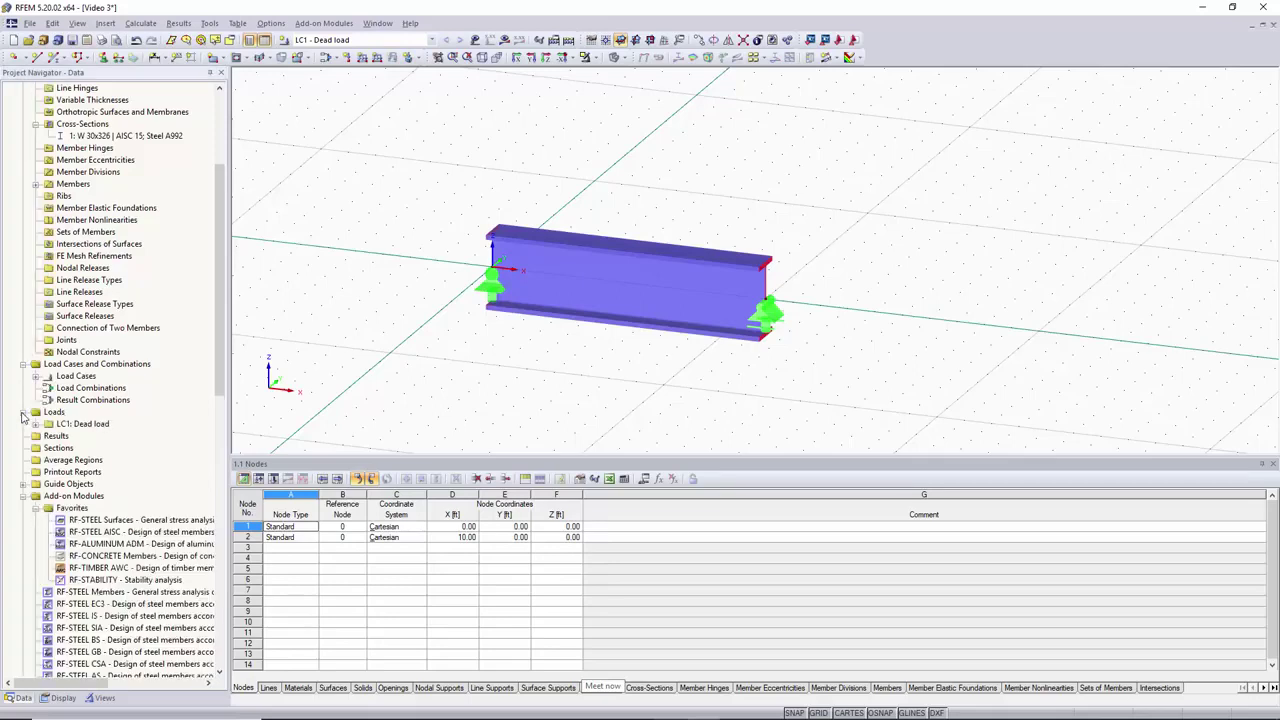
click(35, 424)
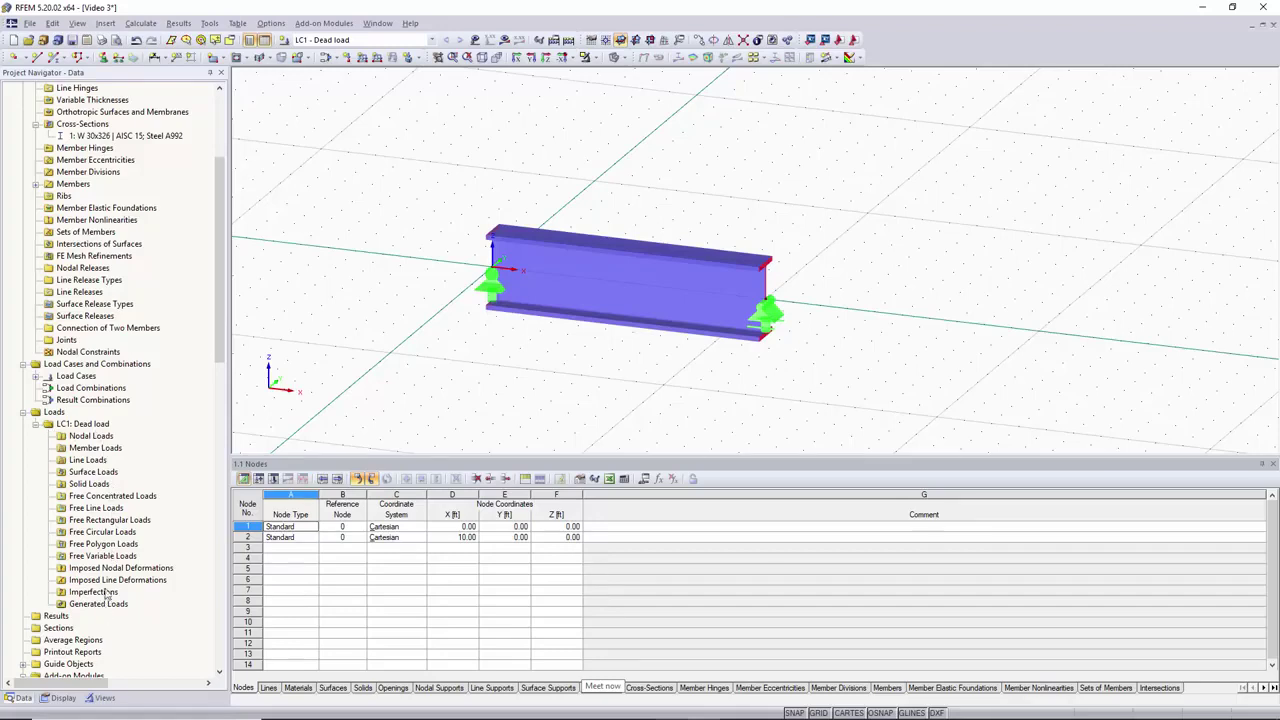
right_click(97, 452)
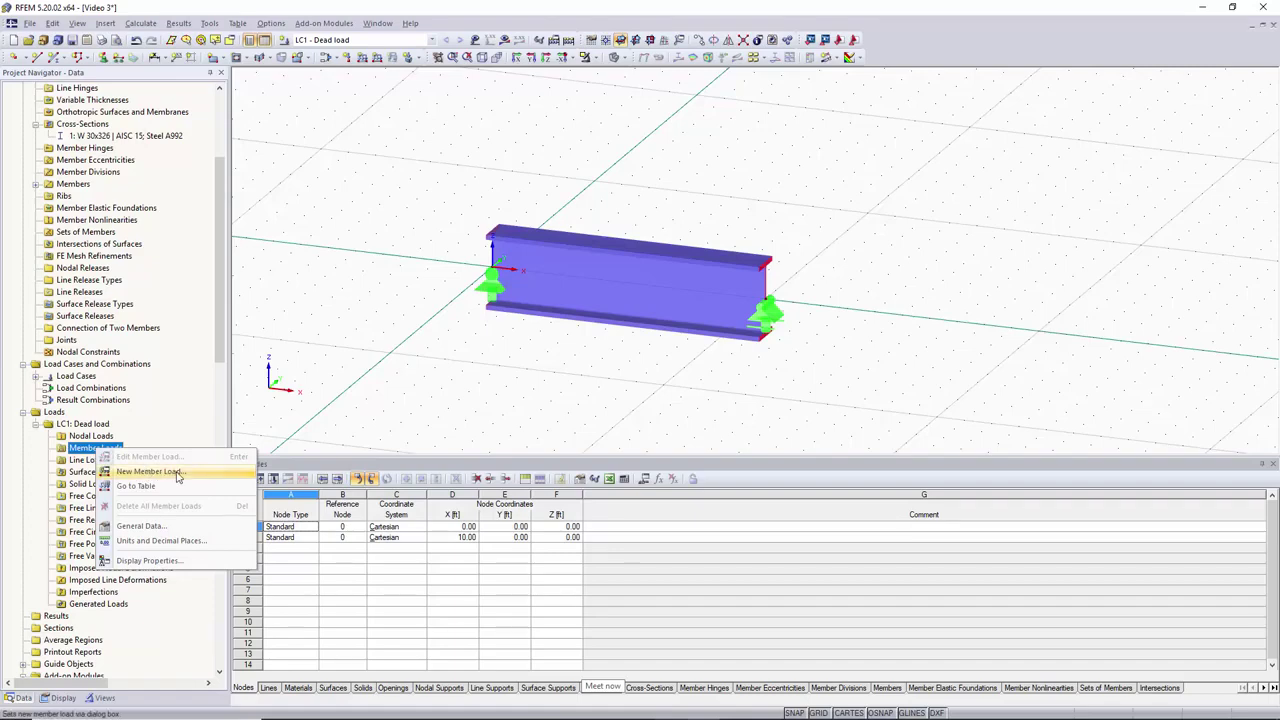
click(178, 476)
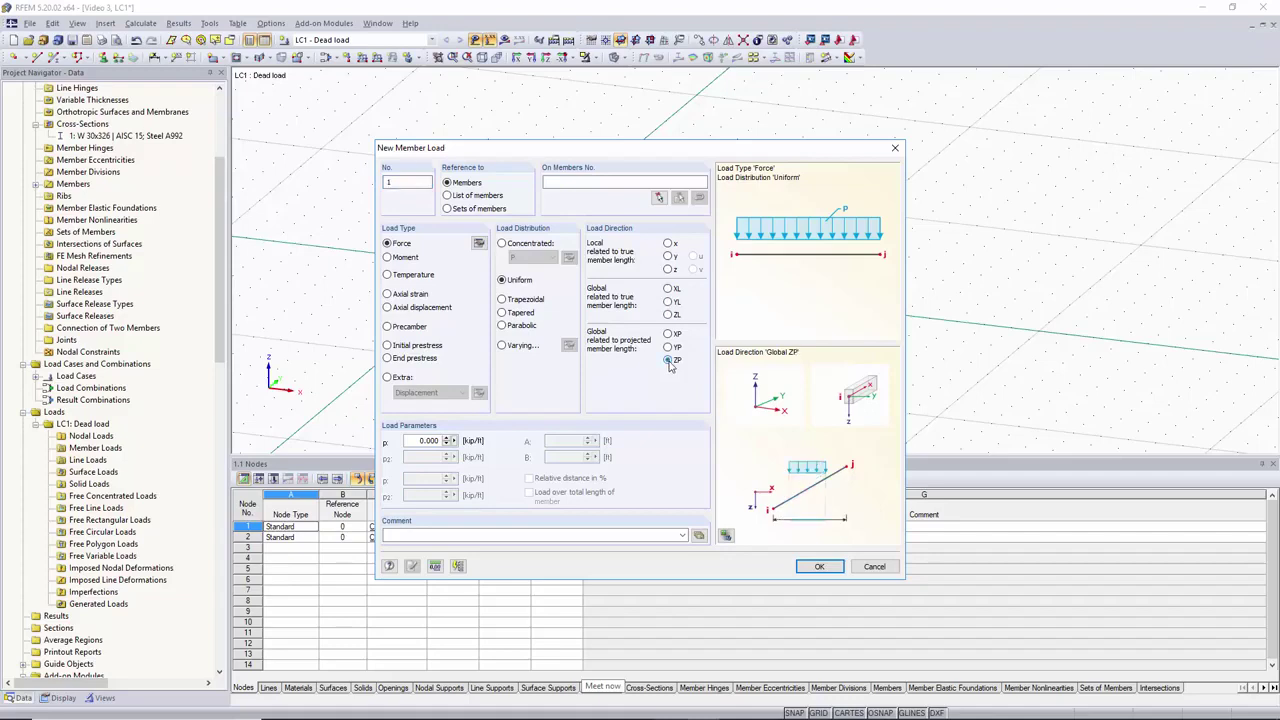
- Define a uniform -1.000 kip/ft load along global ZL on member 1, the beam
click(669, 361)
click(668, 362)
click(668, 315)
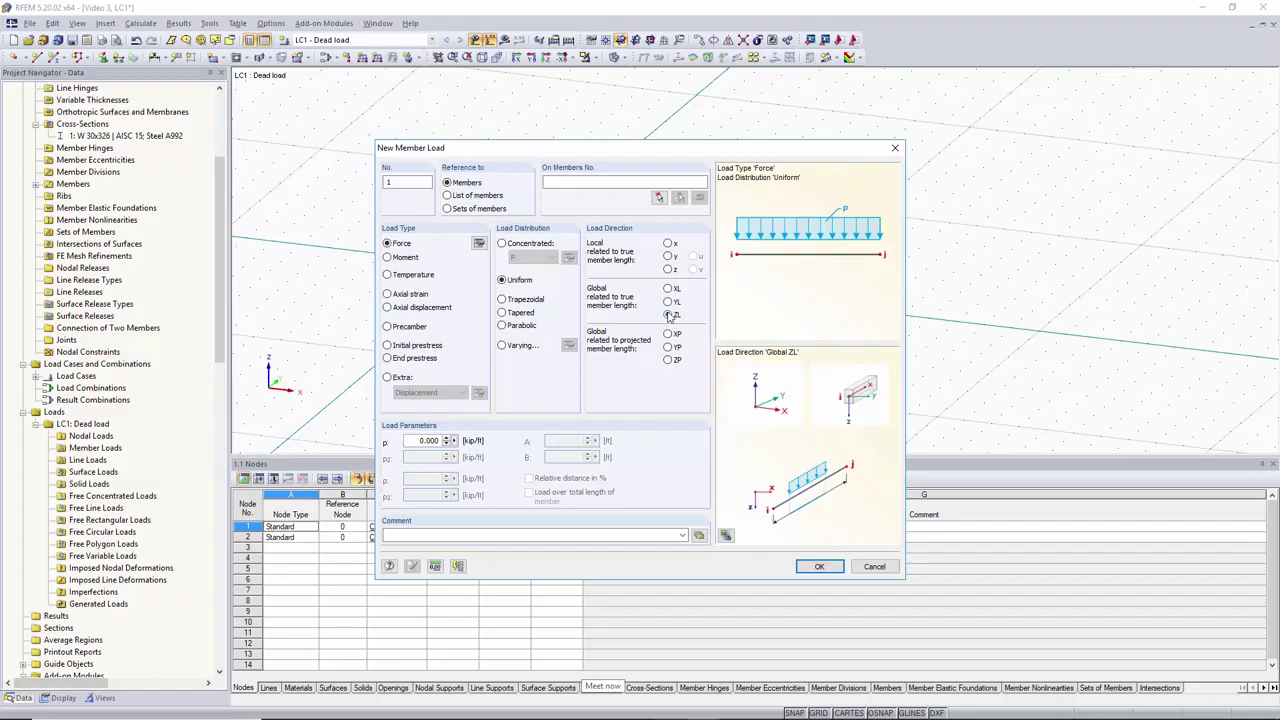
click(432, 441)
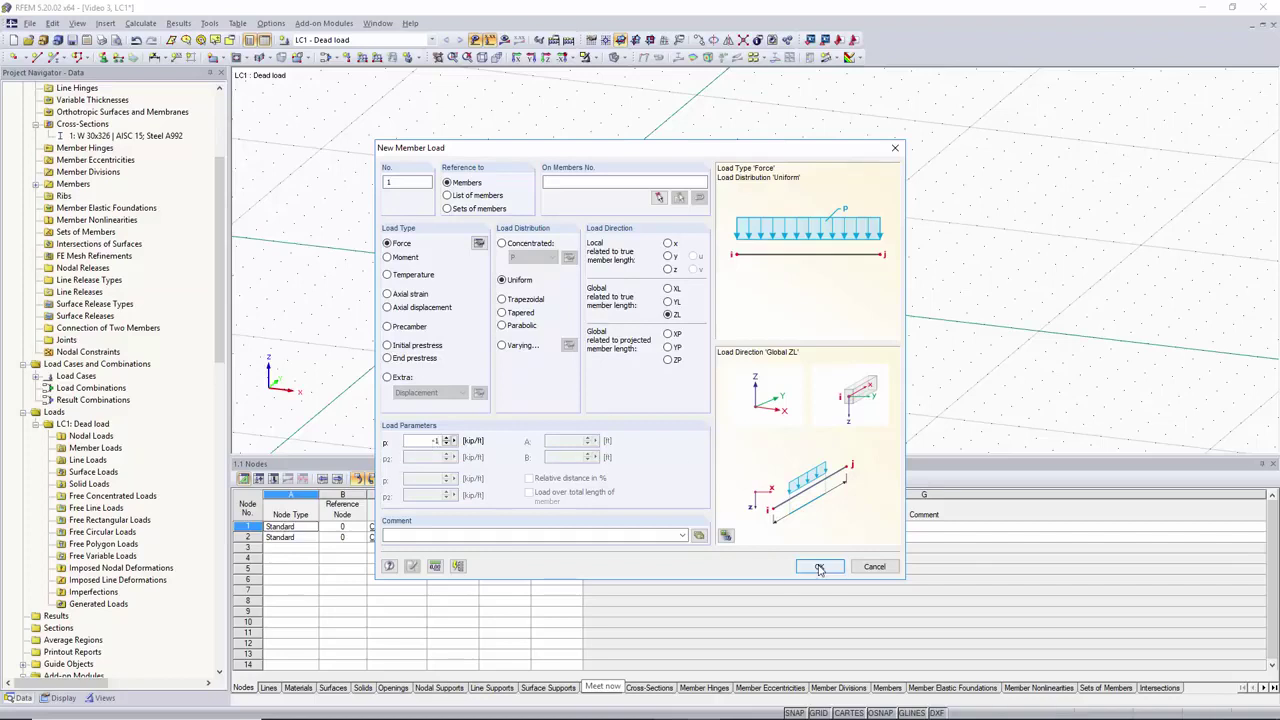
click(602, 182)
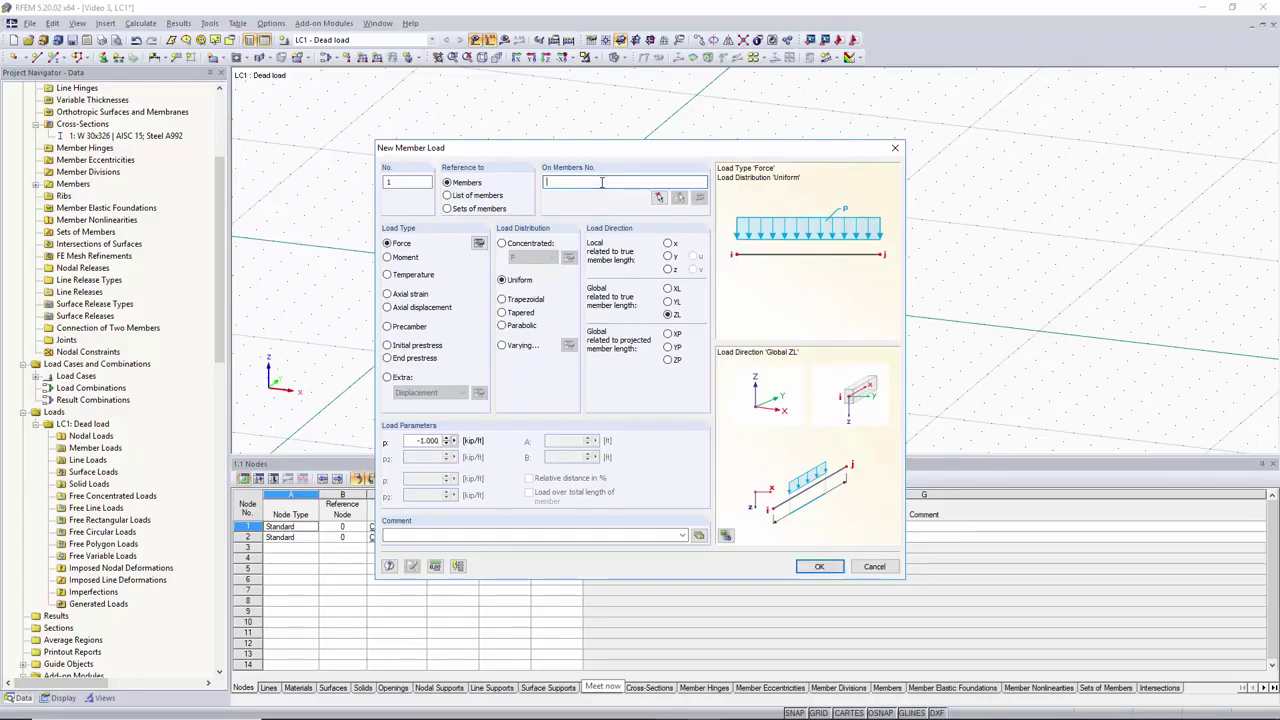
text(1)
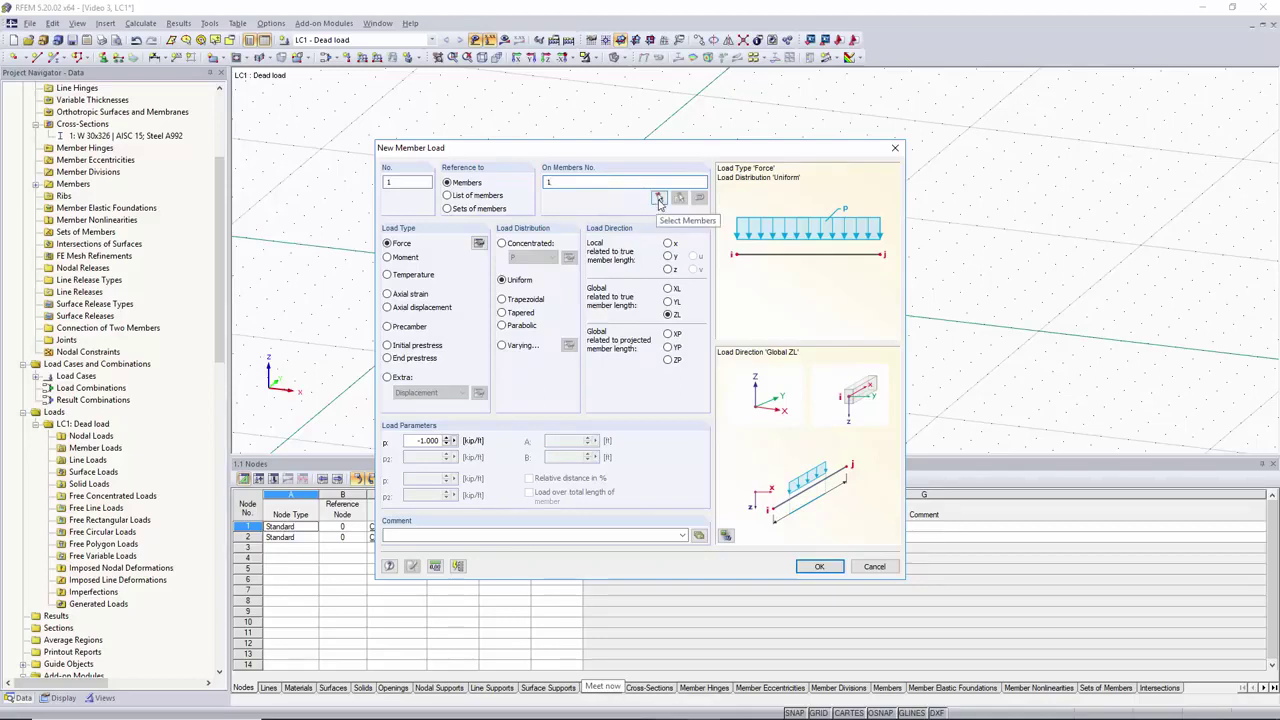
click(659, 198)
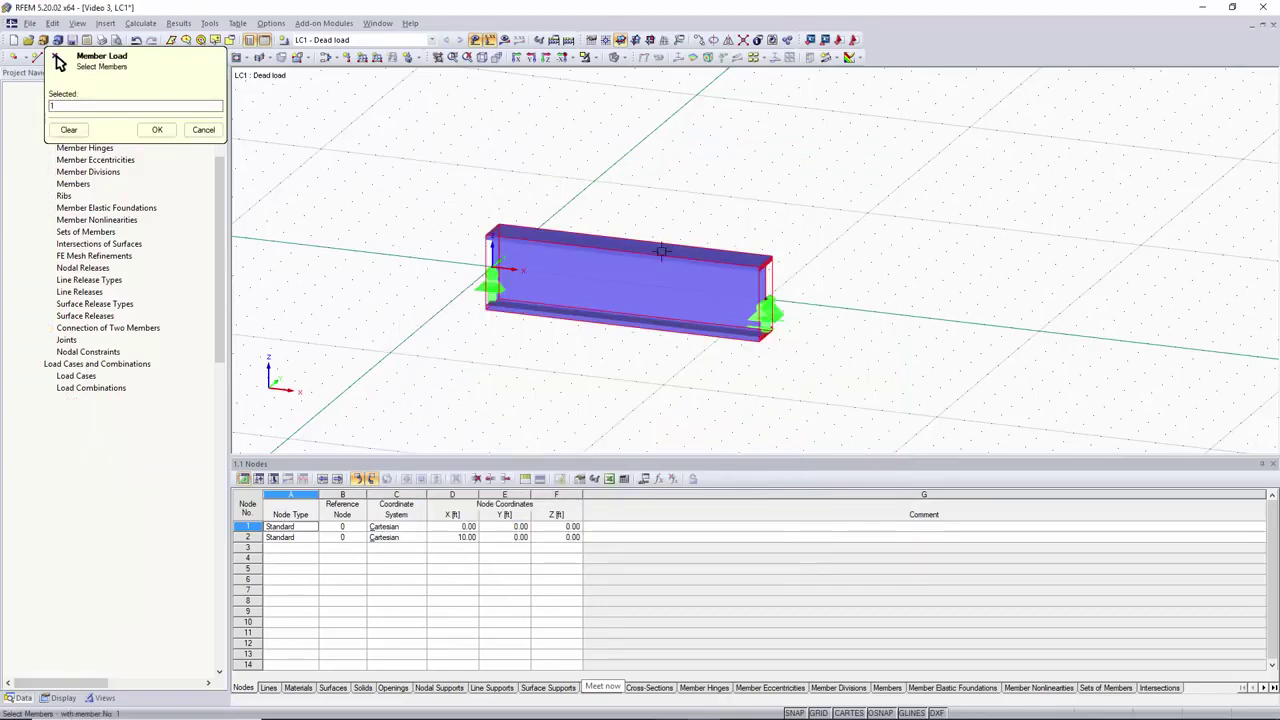
click(68, 129)
click(556, 236)
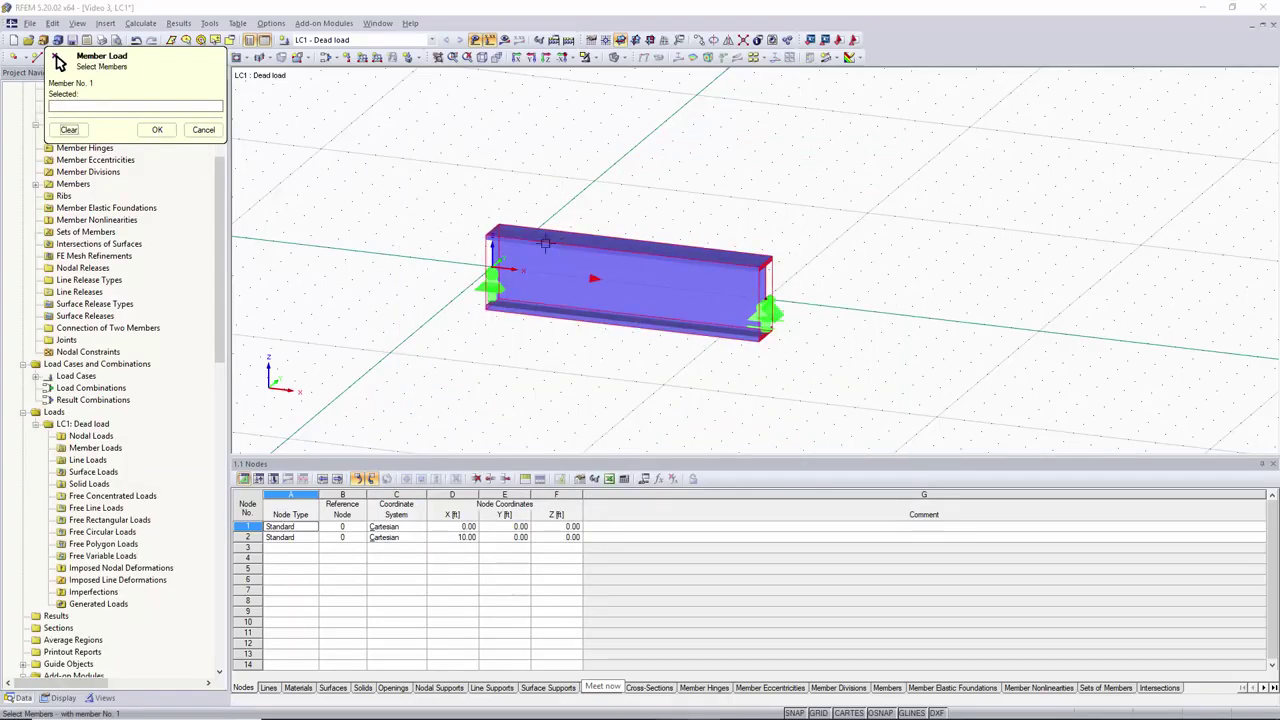
click(157, 129)
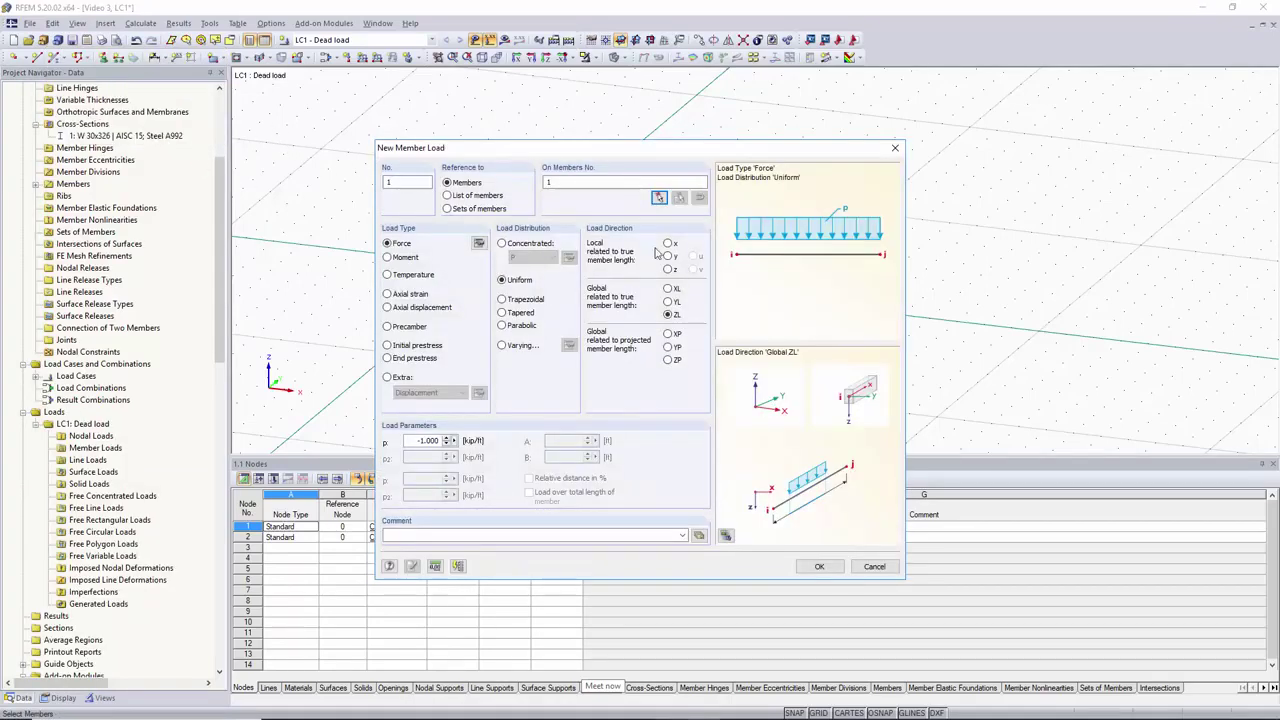
- Apply the load and calculate LC1: 0.001 in maximum deformation, −13.263 kip reactions
click(818, 566)
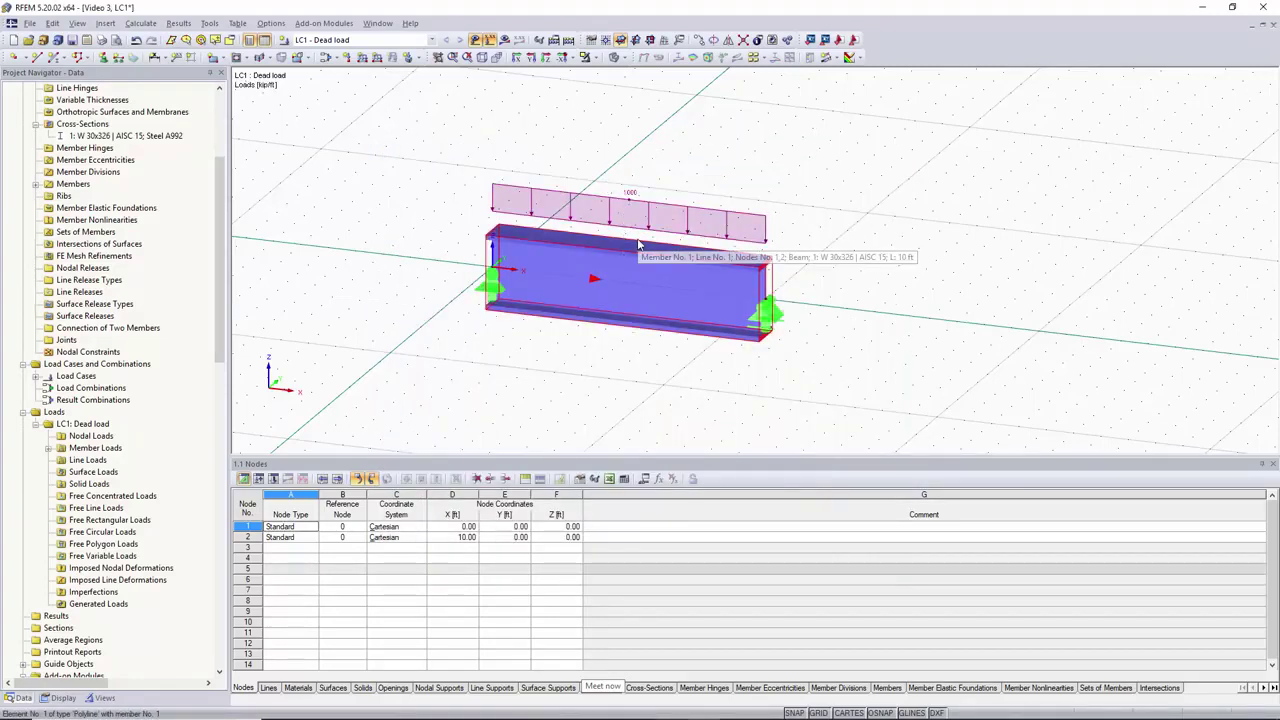
click(506, 40)
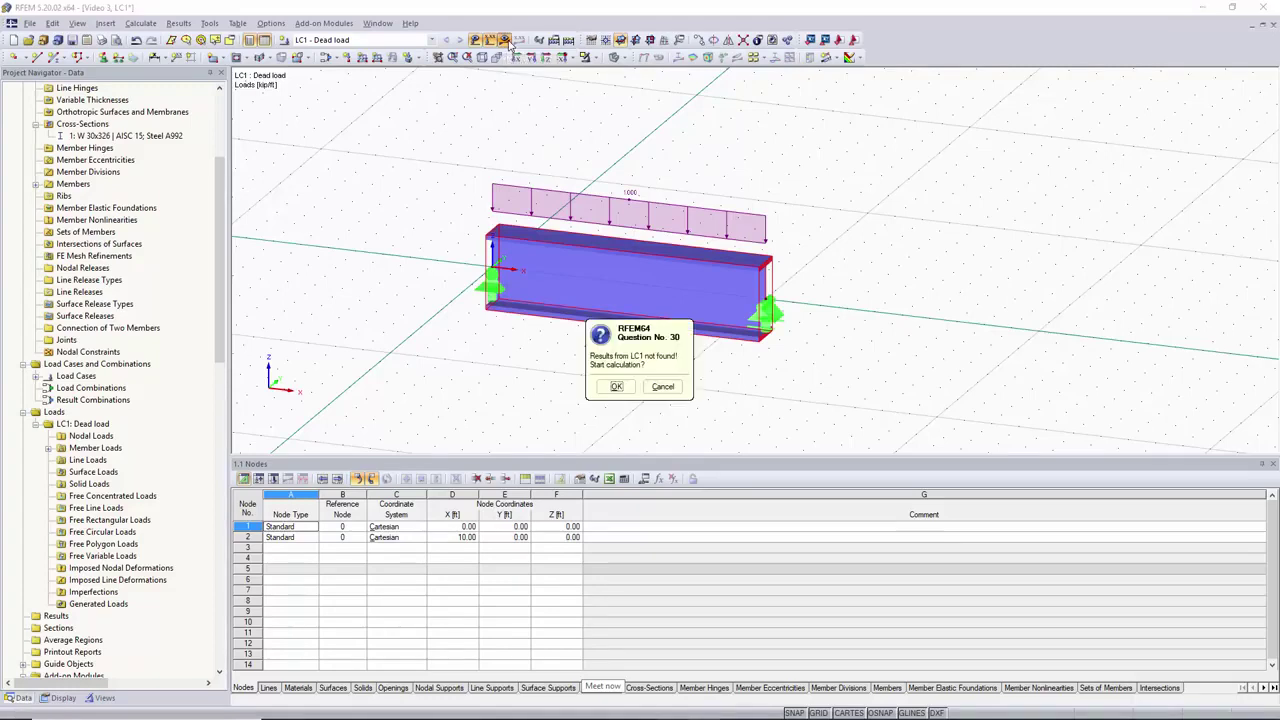
click(617, 387)
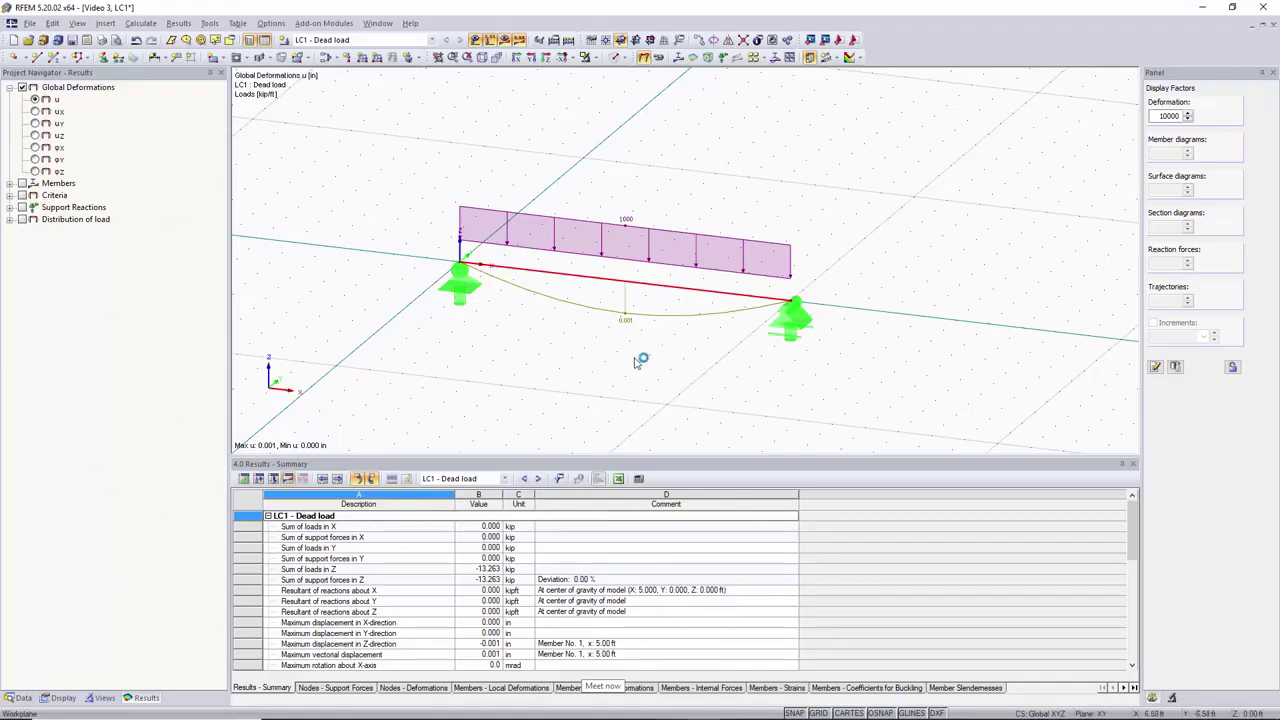
- Show the beam's My moment diagram (16.579 kip·ft at midspan) and zoom in
click(10, 184)
click(22, 184)
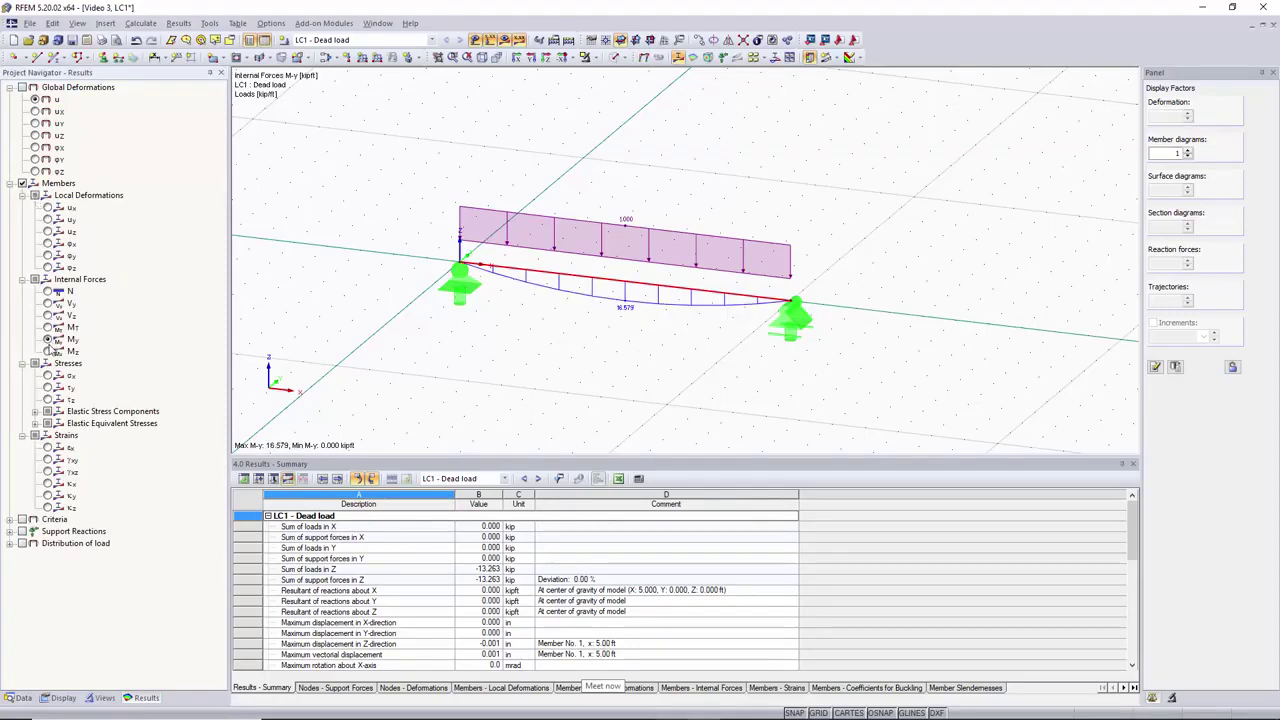
scroll(628, 310, up, 2)
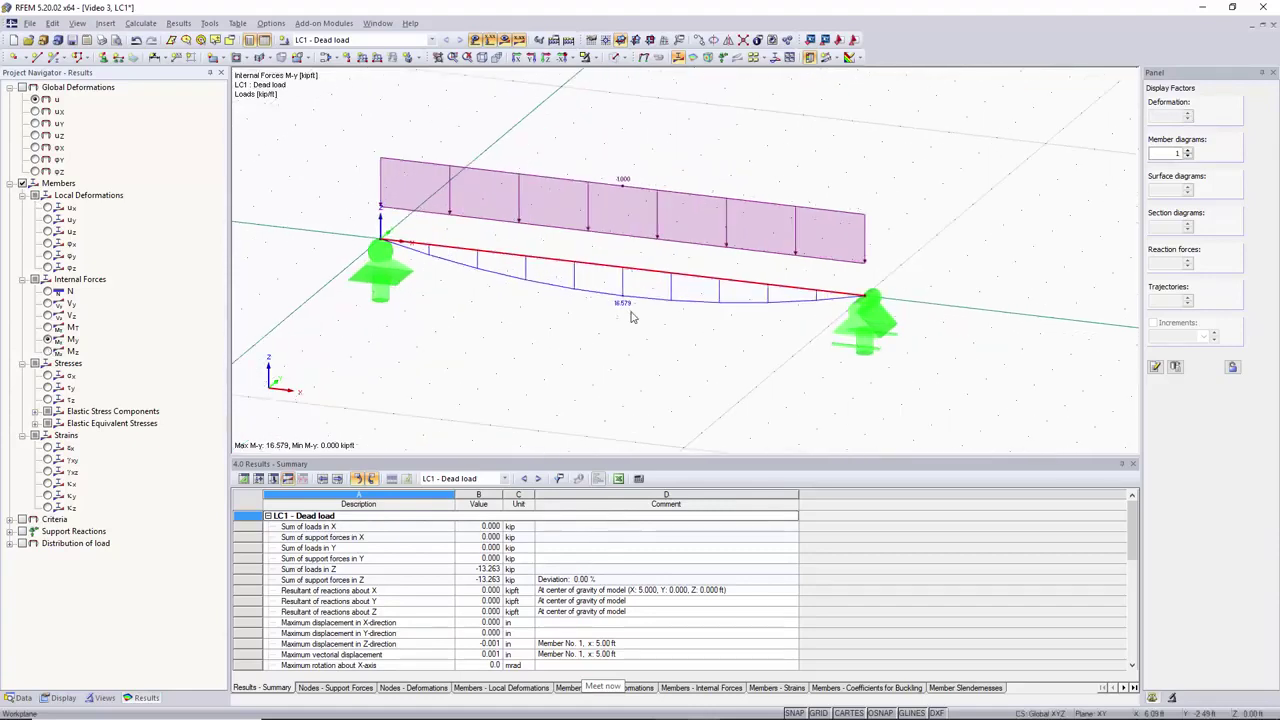